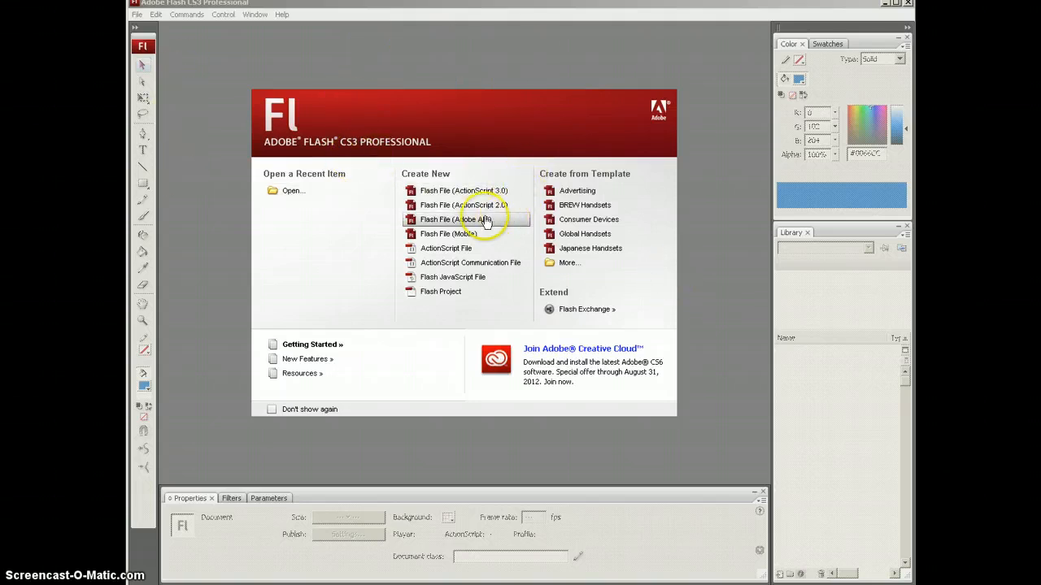
Step: Create a new Flash File (ActionScript 2.0) document, Untitled-1, from the start page
click(439, 207)
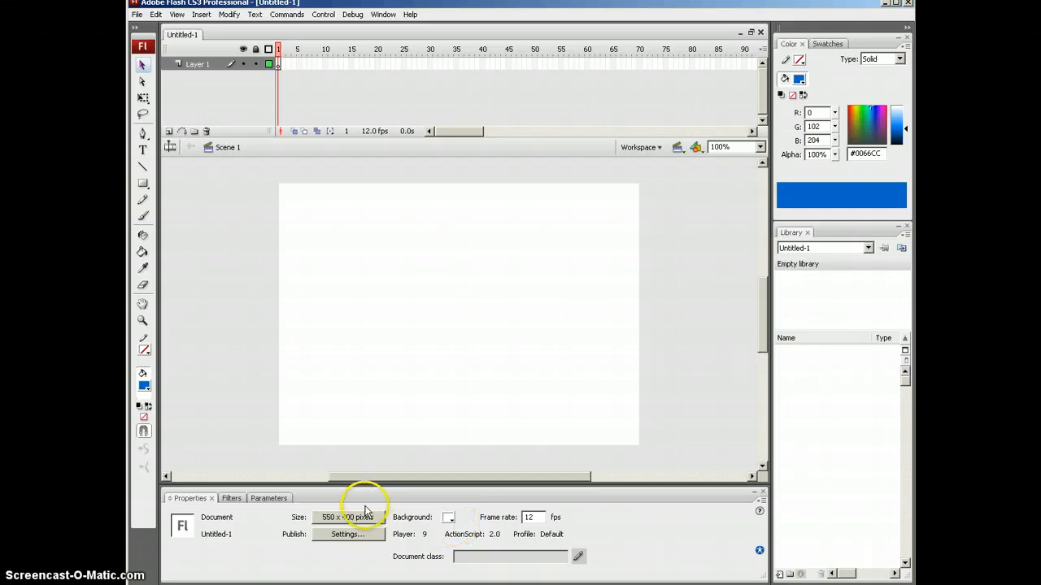
Step: Type 'DiConti' on the stage as blue #0066CC Times New Roman static text at size 96
click(142, 149)
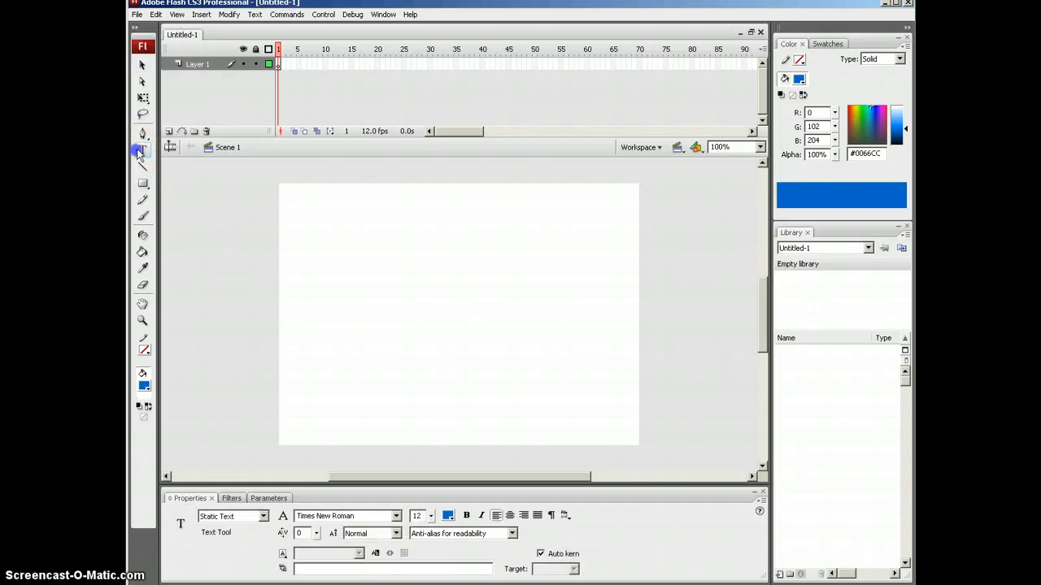
click(359, 262)
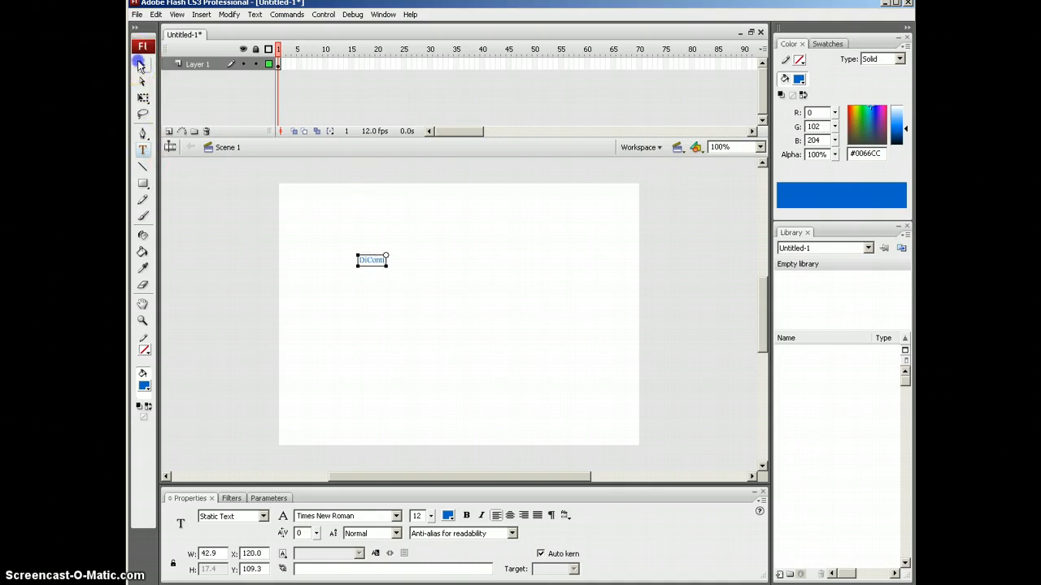
click(142, 65)
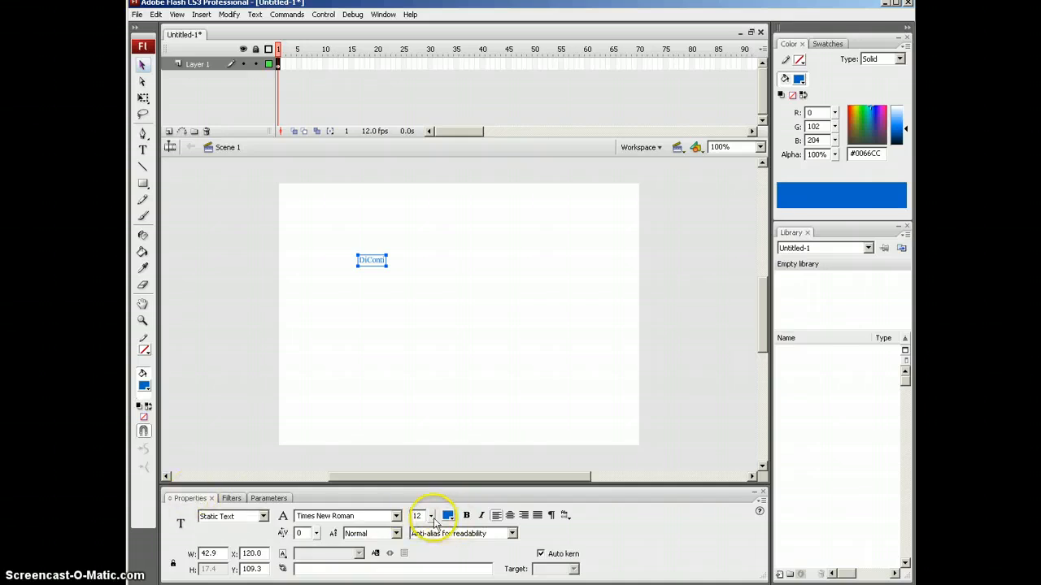
drag(435, 521, 432, 438)
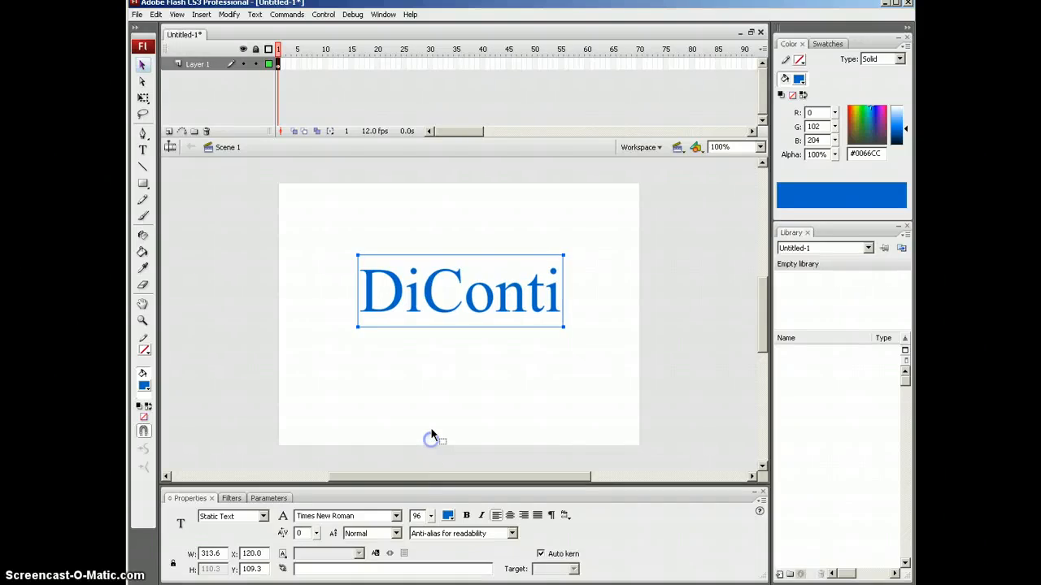
click(417, 515)
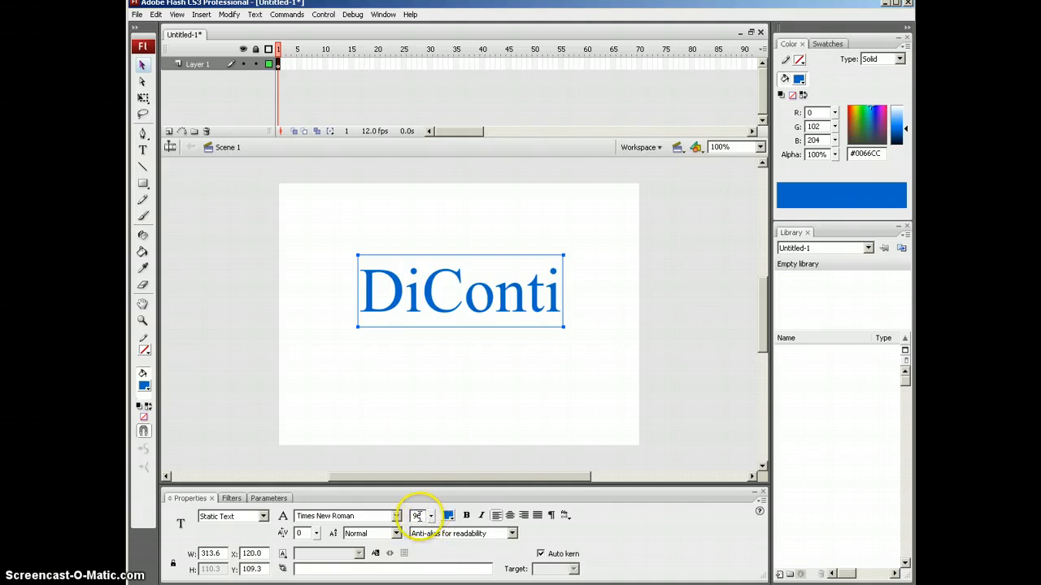
Step: Widen the DiConti text box and scale the text up with Free Transform
click(357, 326)
drag(345, 356, 325, 355)
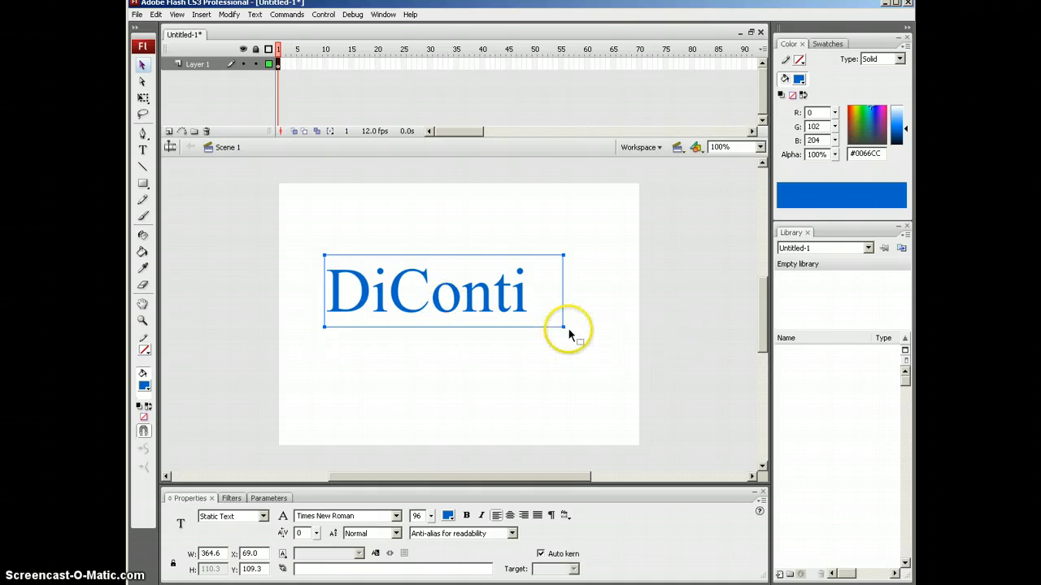
click(460, 402)
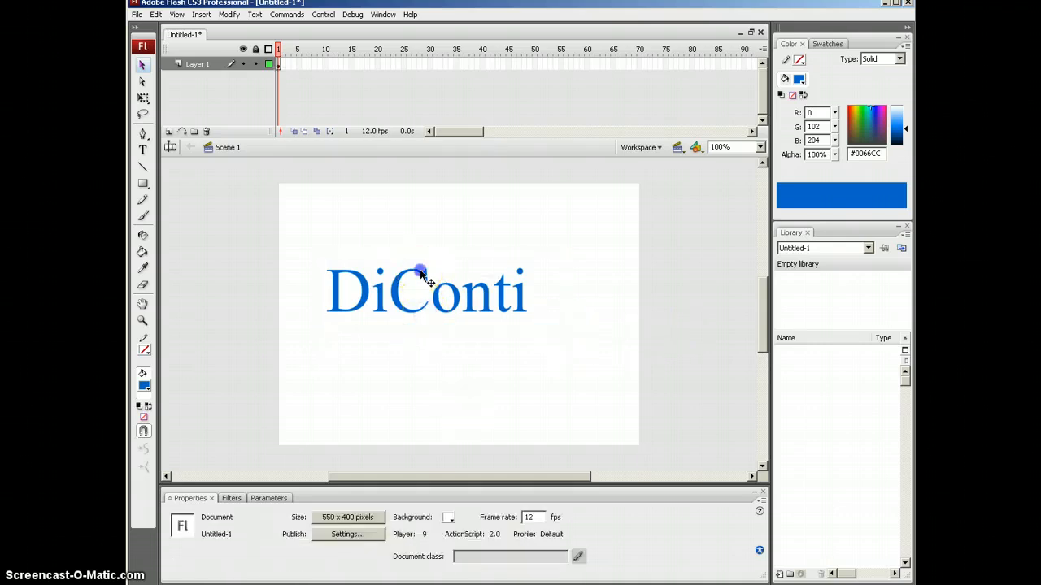
click(540, 327)
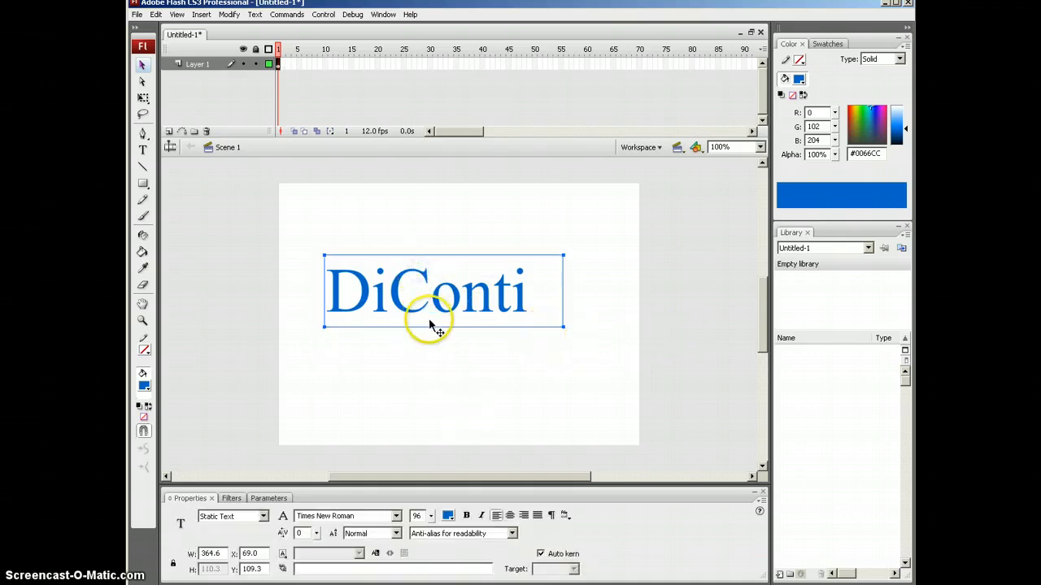
click(142, 98)
click(562, 329)
drag(562, 330, 613, 374)
click(528, 317)
Step: Reduce the text's height, stretch it to 602.5 wide and place it at X 22.1, Y 88.3
drag(529, 321, 545, 336)
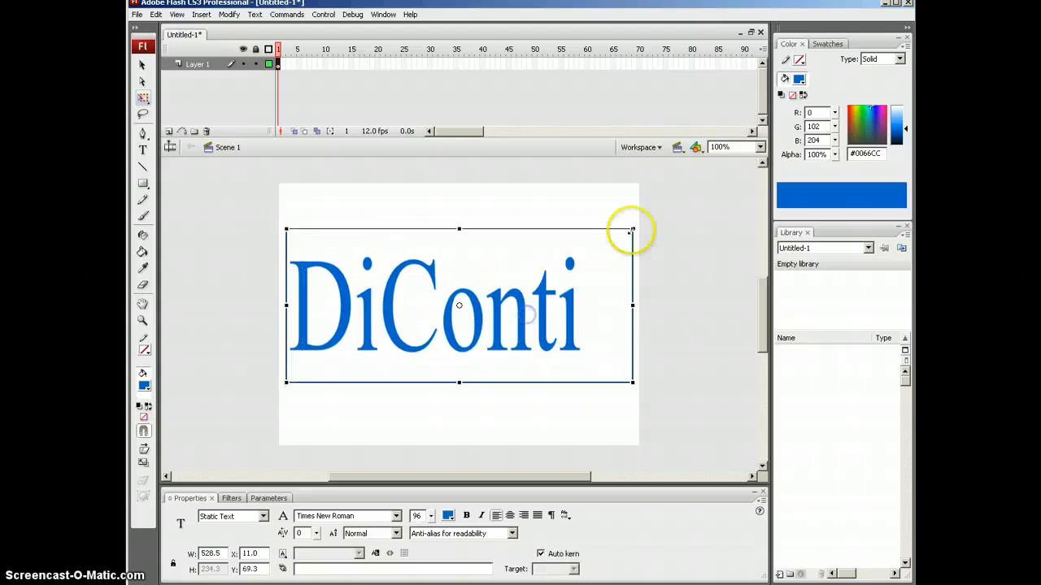
drag(632, 228, 632, 241)
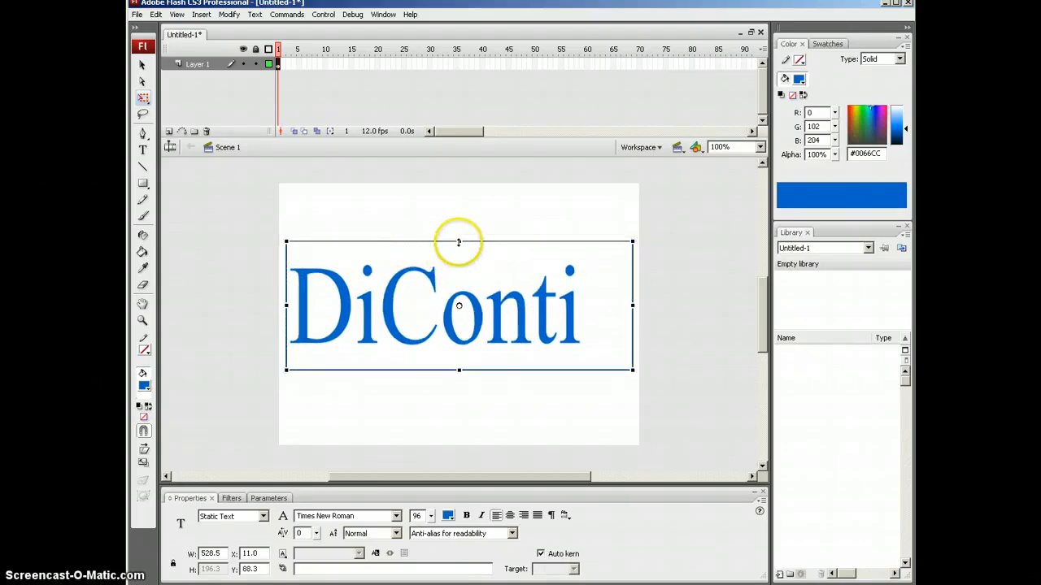
drag(631, 305, 653, 304)
drag(589, 334, 605, 335)
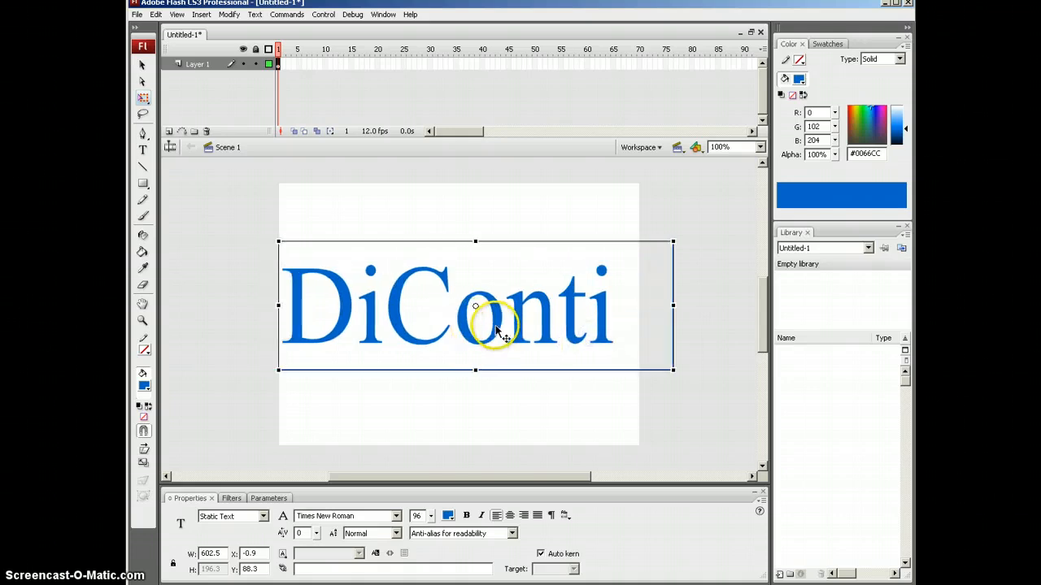
drag(488, 325, 520, 277)
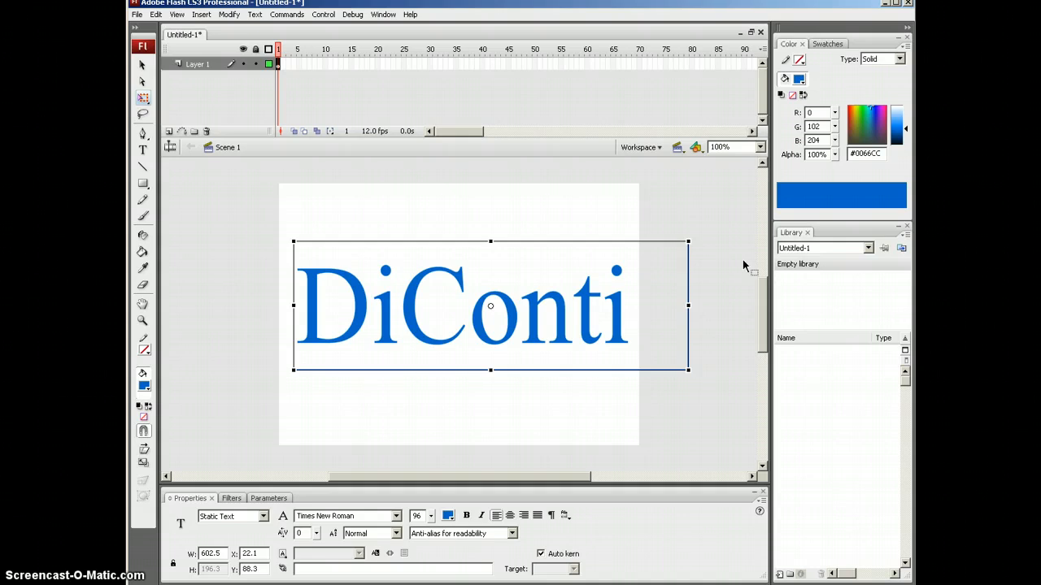
Step: Break DiConti into separate letters, trial Viner Hand ITC on the D, undo it, and select all letters
key(ctrl+b)
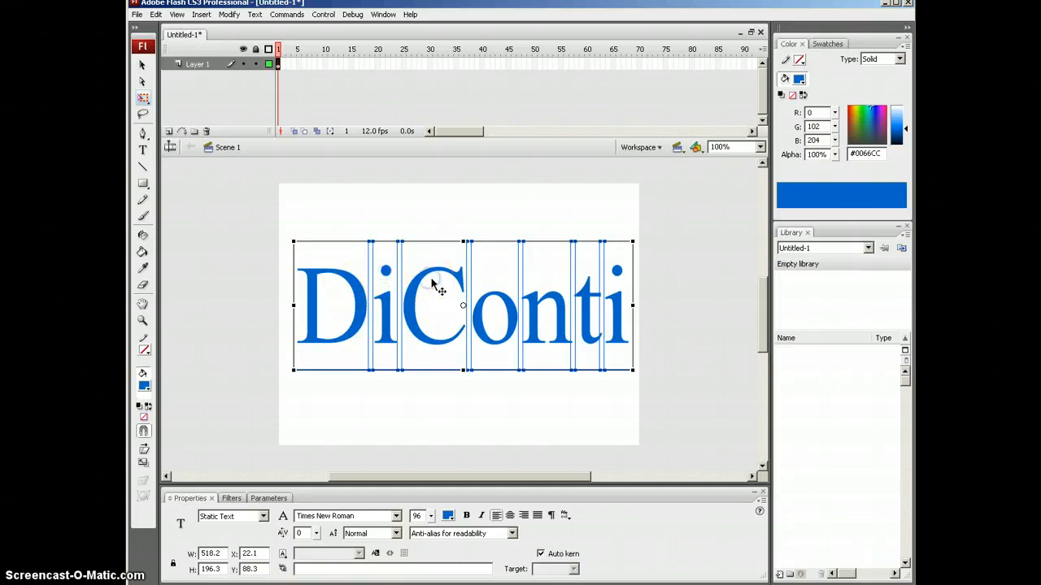
click(337, 209)
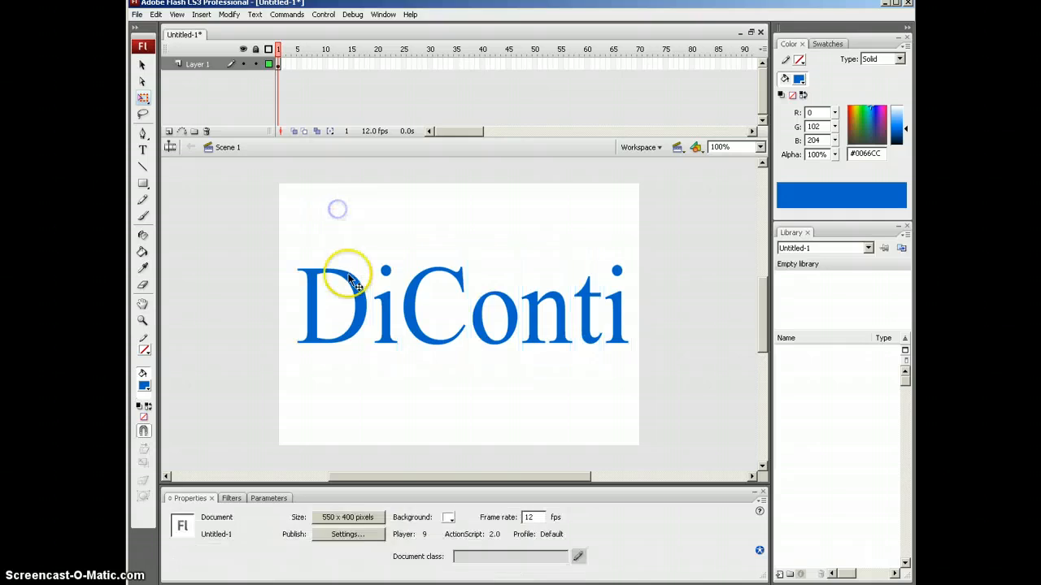
click(350, 277)
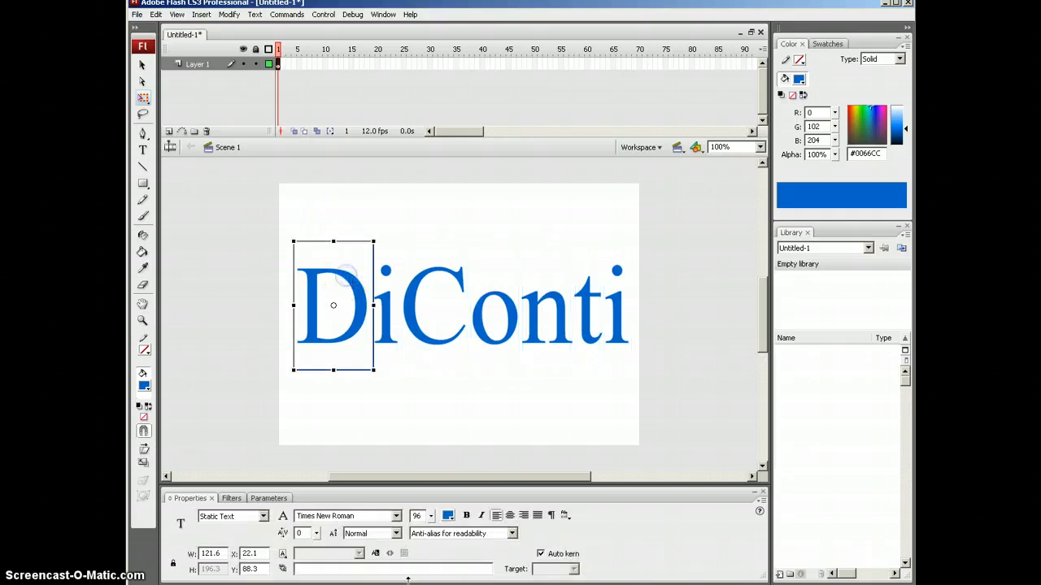
click(398, 517)
click(372, 428)
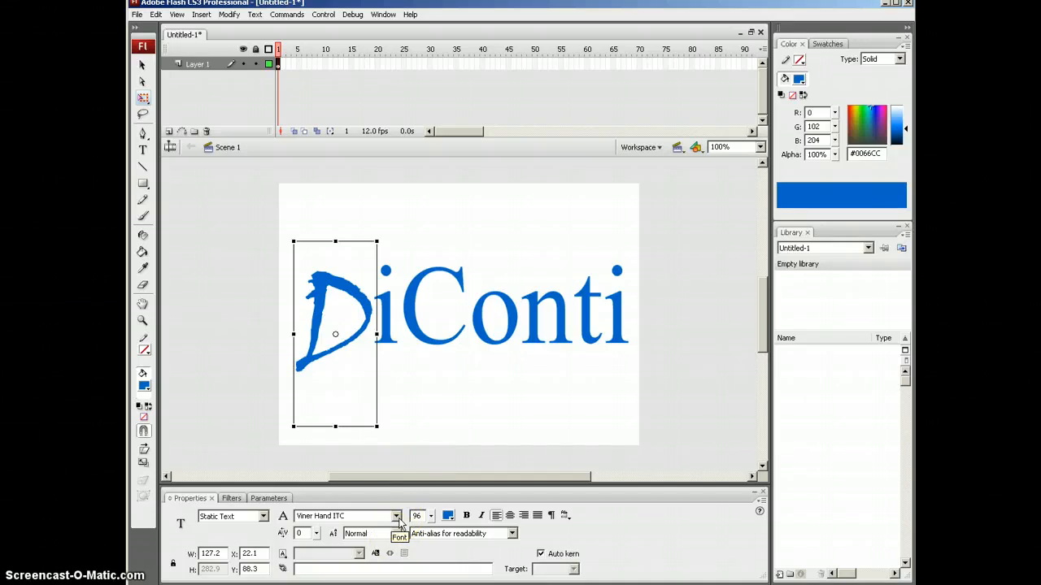
key(ctrl+z)
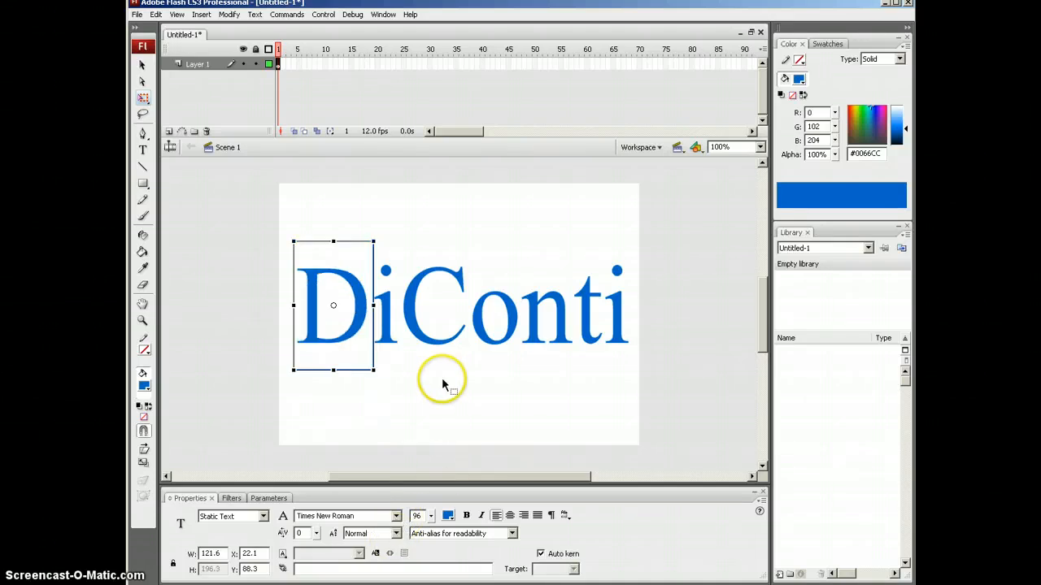
drag(273, 213, 658, 426)
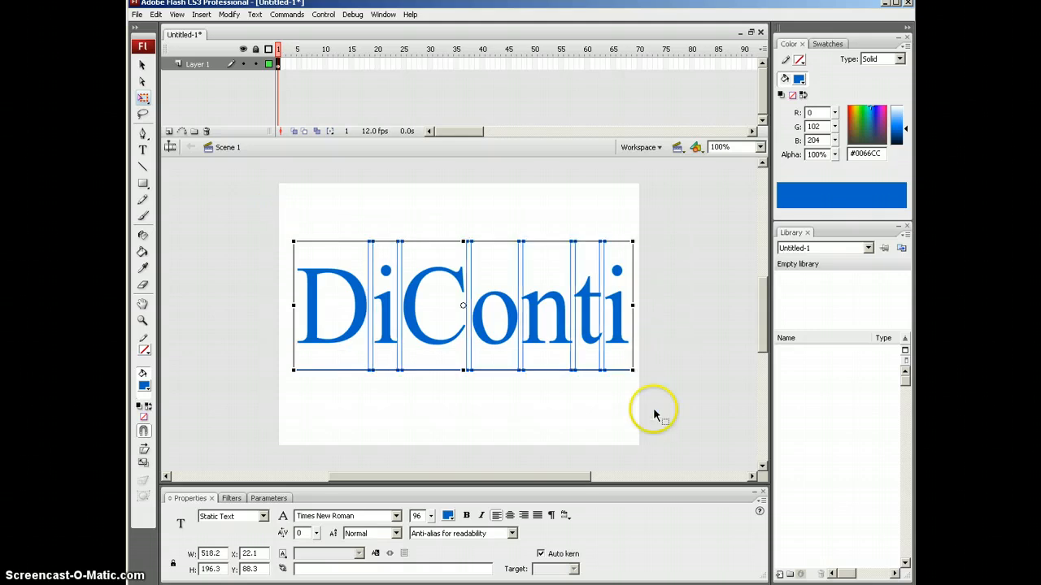
Step: Distribute the letters to layers named D, i, C, o, n, t, i and enlarge the timeline to show them
right_click(551, 327)
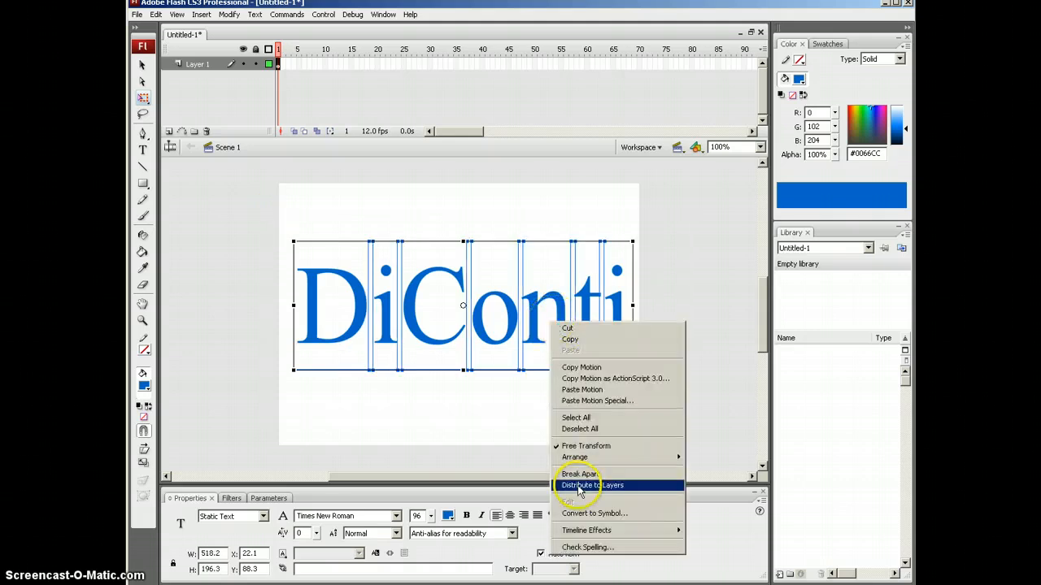
click(580, 487)
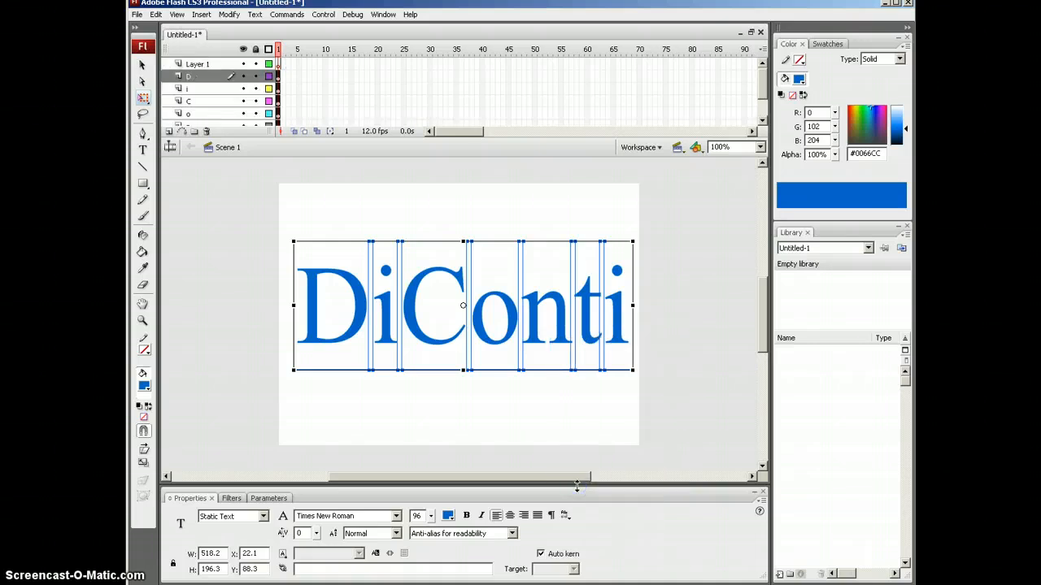
drag(334, 148, 335, 257)
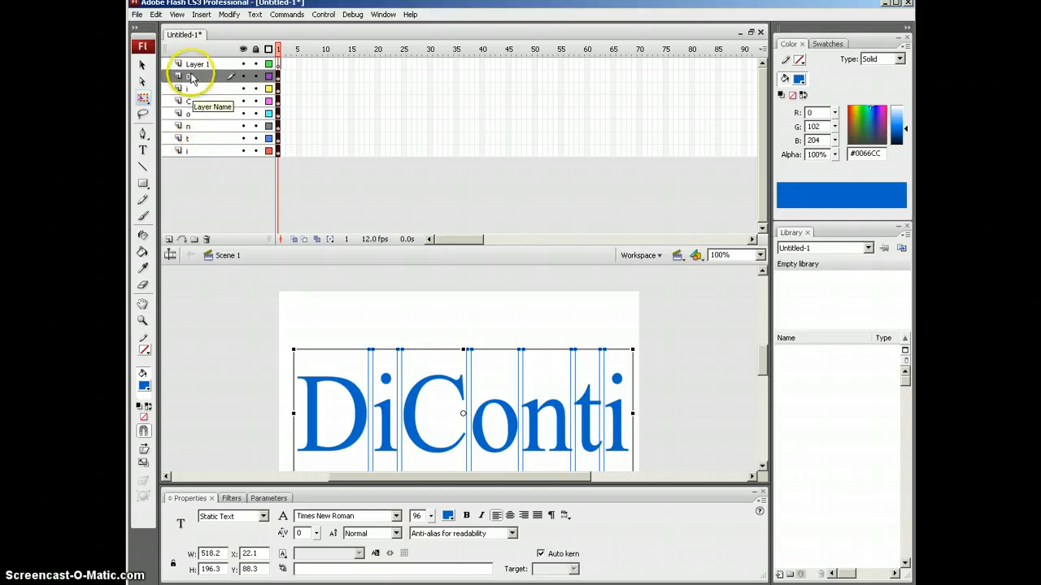
Step: Select Layer 1, then hide the letter layers and make them all visible again
click(213, 64)
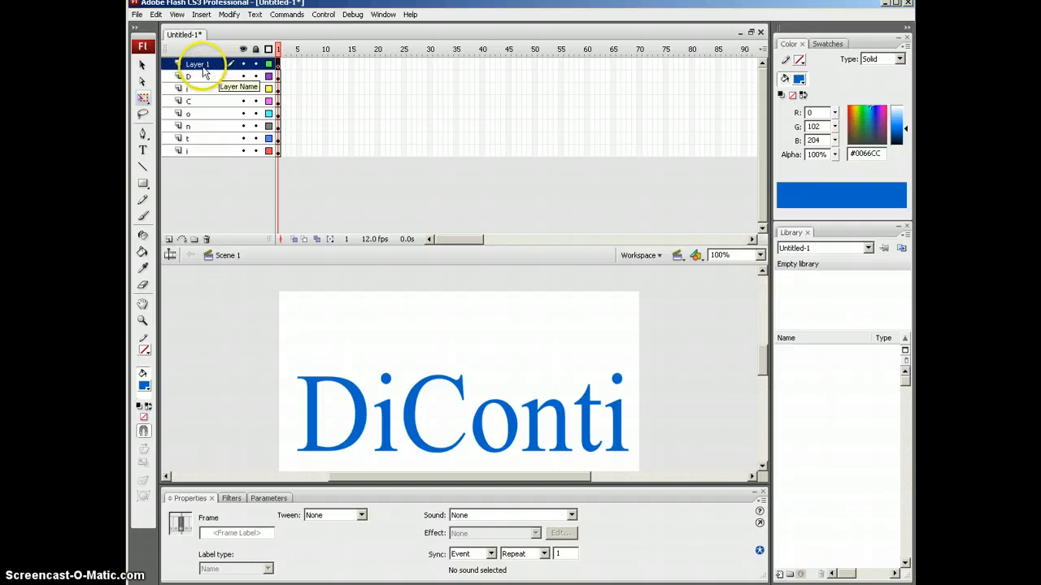
click(303, 65)
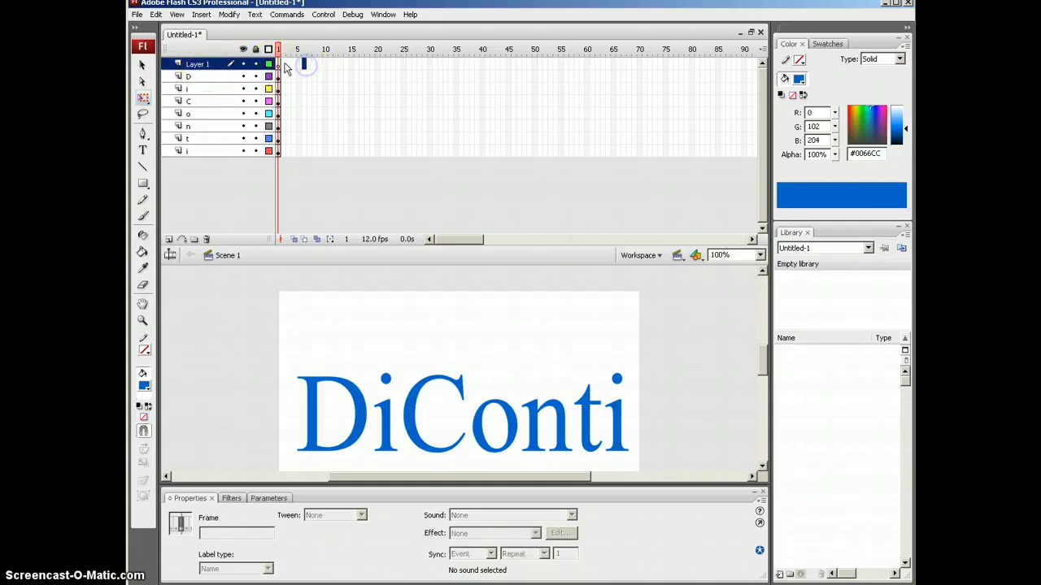
click(243, 77)
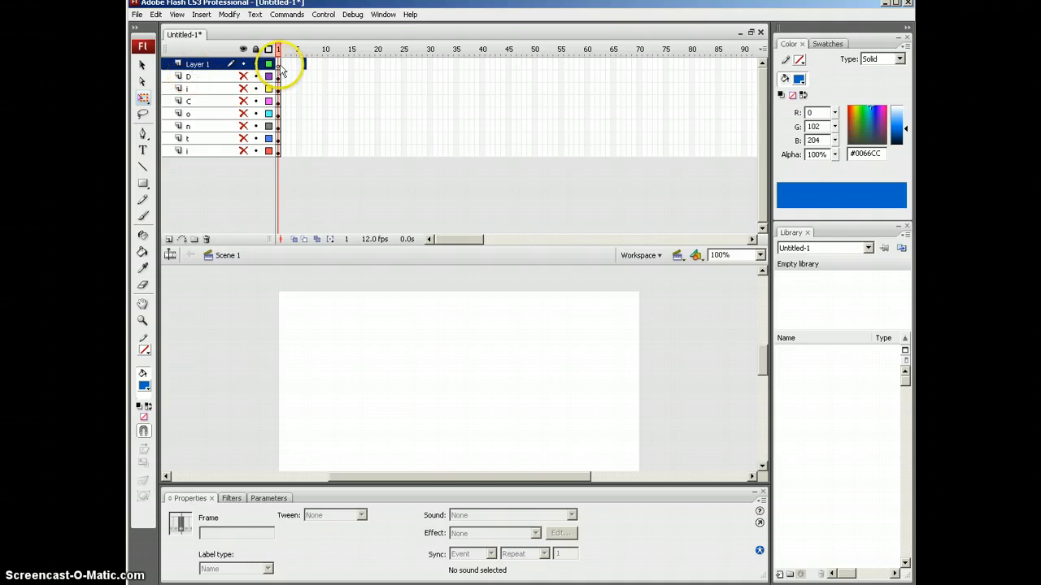
click(243, 73)
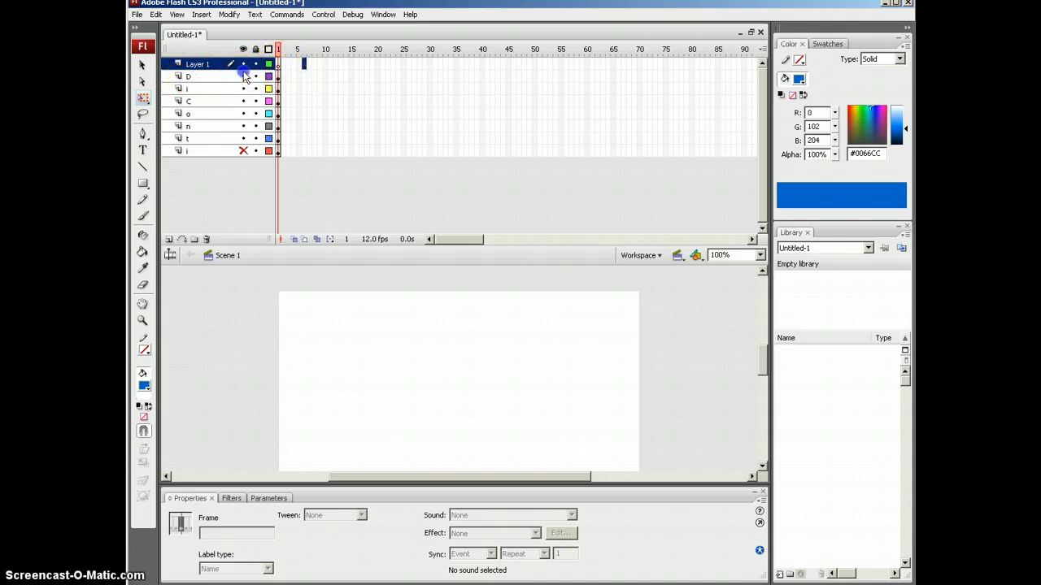
drag(244, 73, 245, 152)
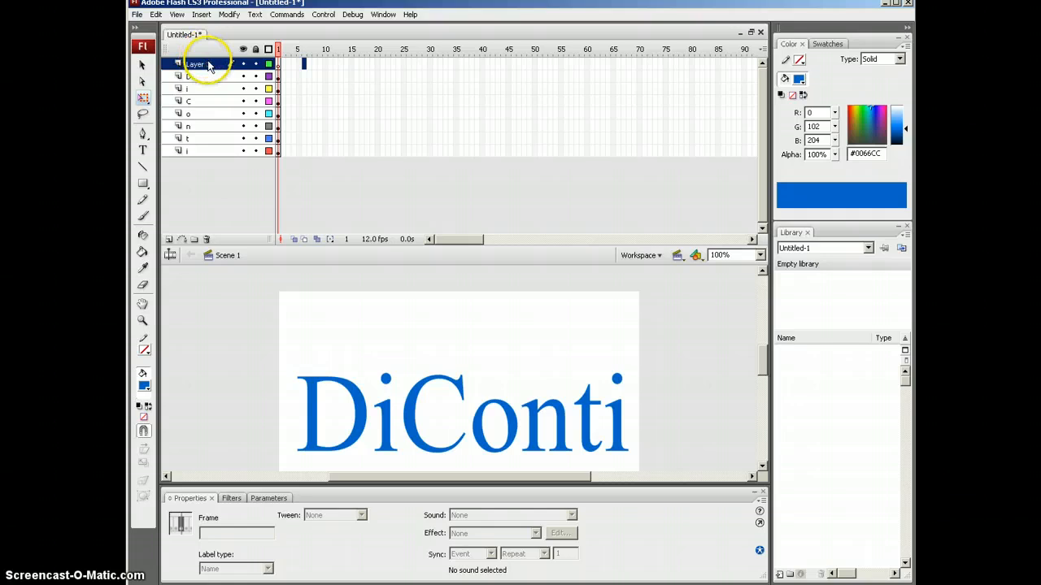
Step: Select all the DiConti letters and lower the Properties splitter to make the stage view taller
click(259, 347)
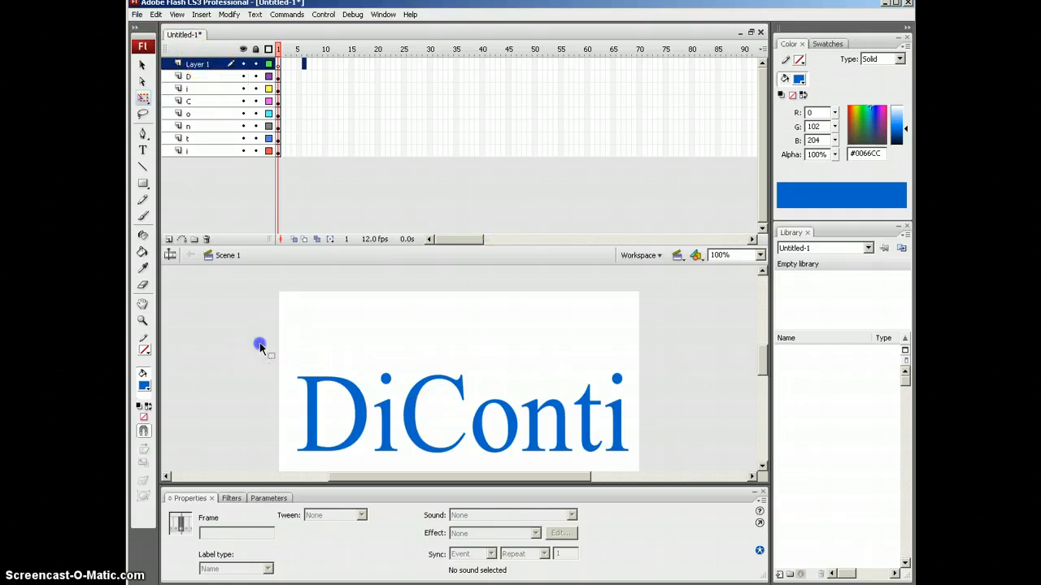
drag(258, 346, 672, 494)
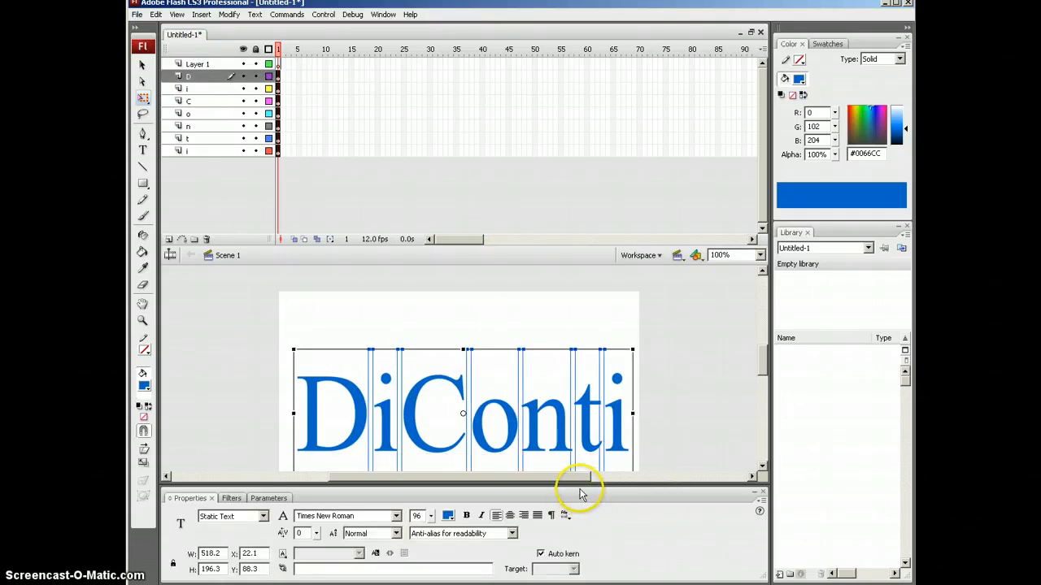
drag(579, 486, 590, 530)
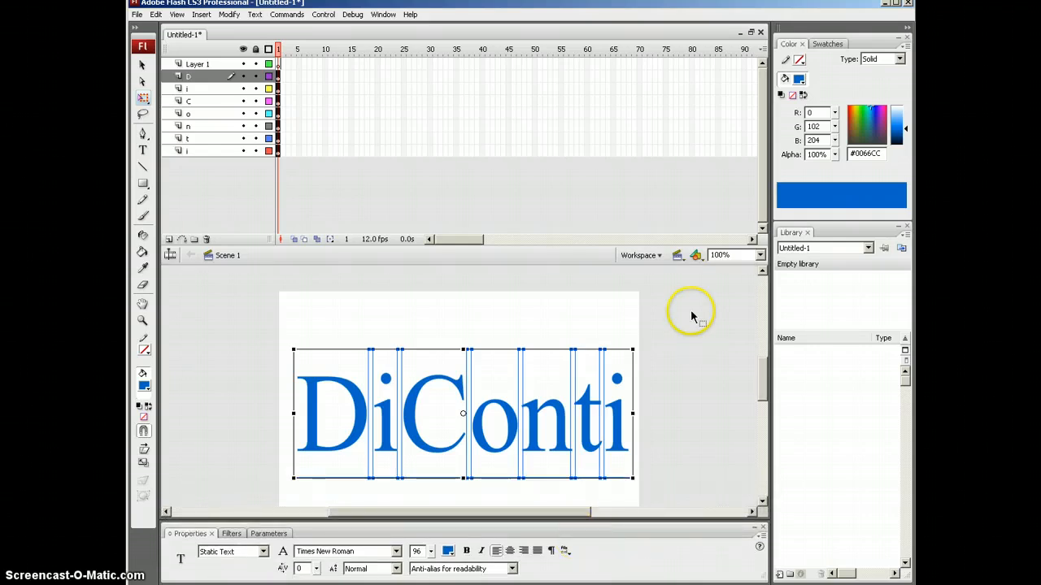
Step: Break the letters into filled shapes with Ctrl+B and confirm each letter, D through final i, sits on its own layer
key(ctrl+b)
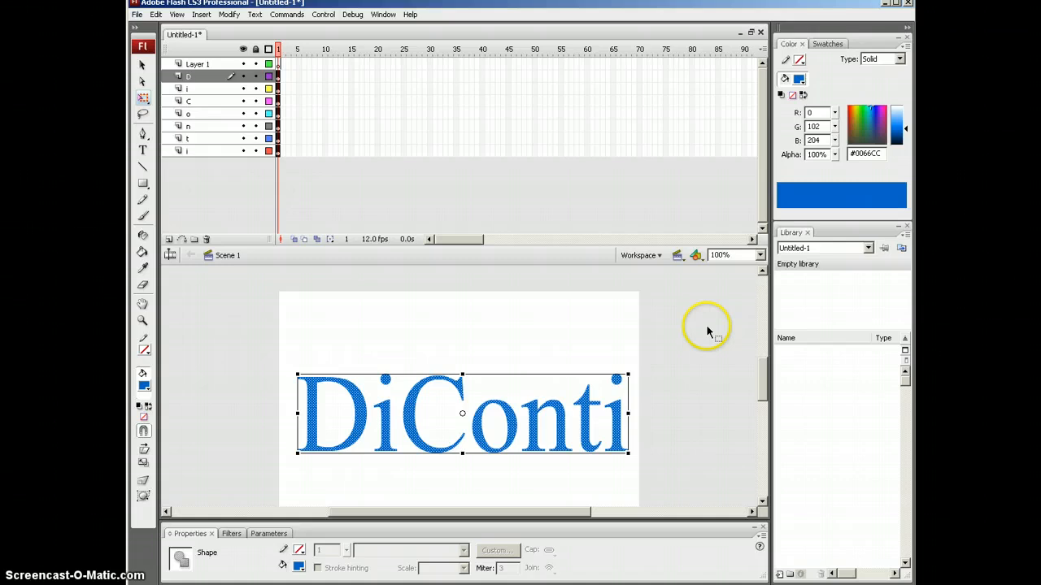
click(634, 342)
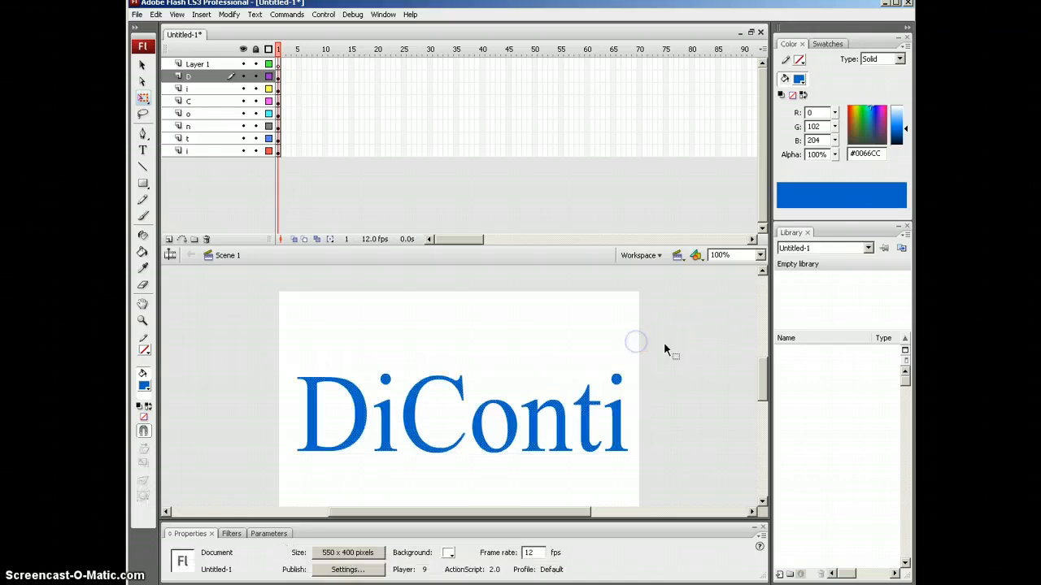
click(350, 398)
click(387, 423)
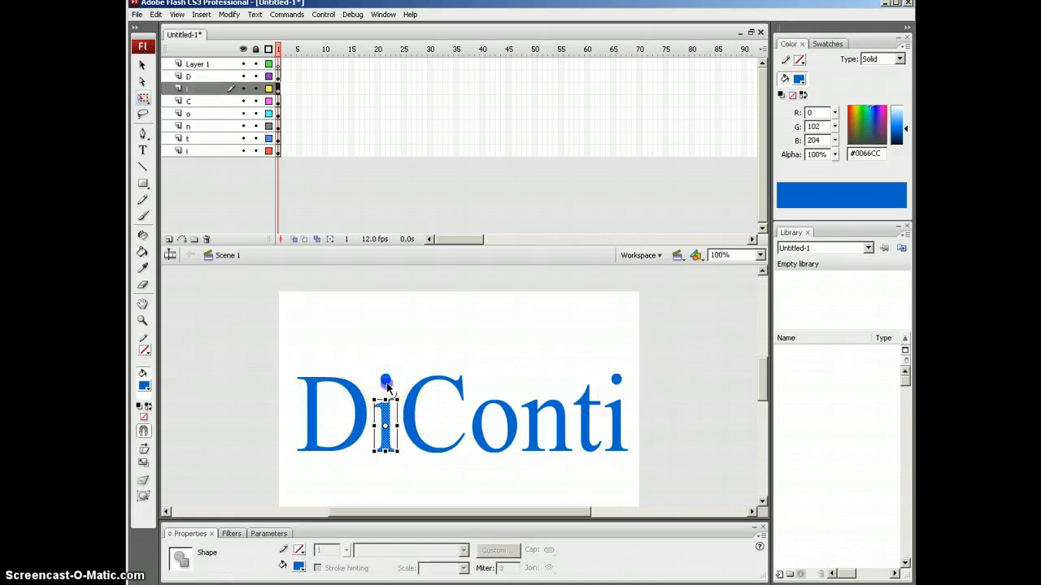
click(406, 423)
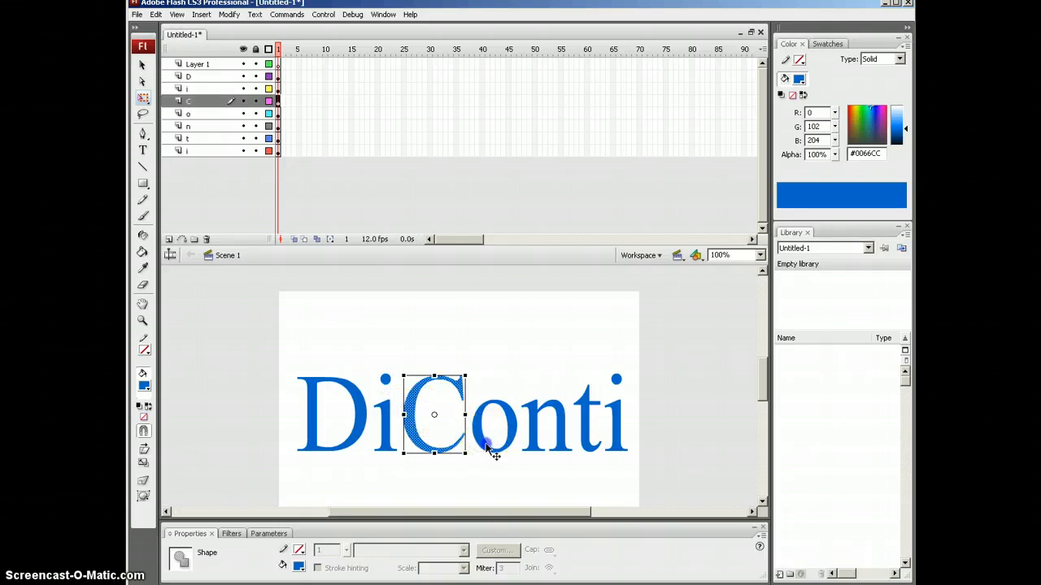
click(487, 444)
click(529, 434)
click(585, 431)
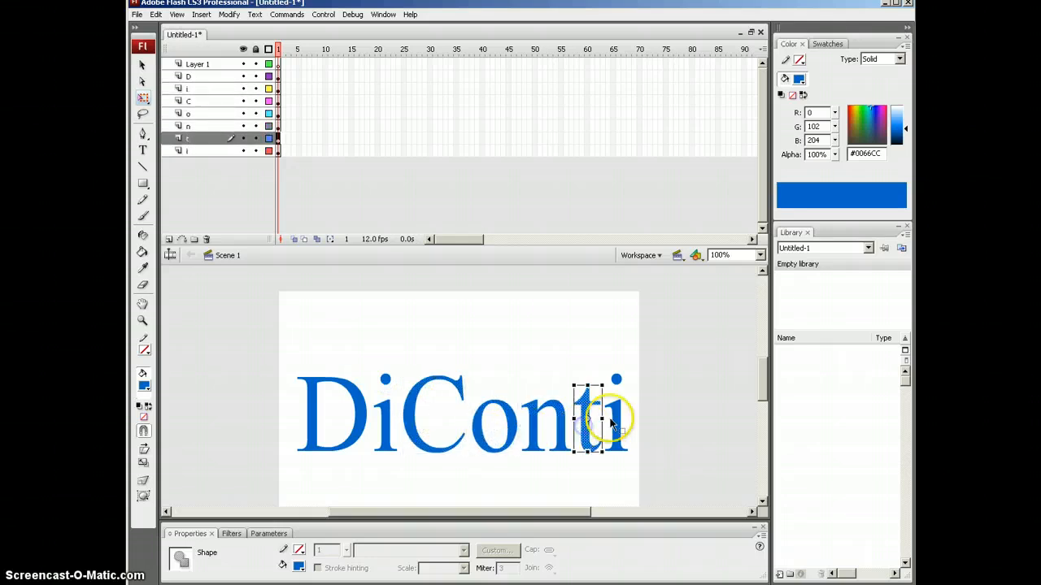
click(618, 422)
click(615, 380)
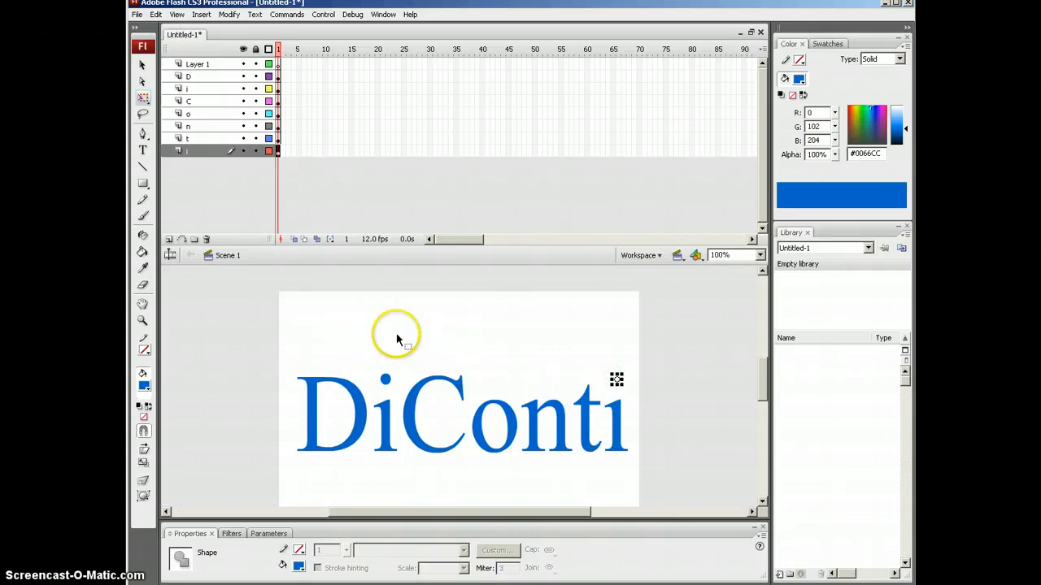
click(367, 314)
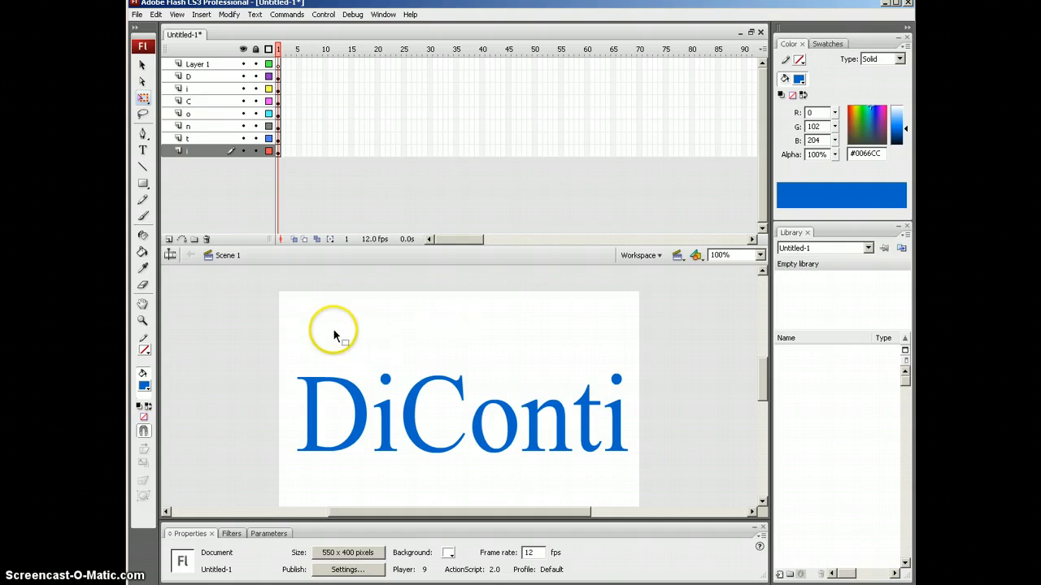
mouse_move(520, 256)
mouse_down()
mouse_move(520, 217)
mouse_move(520, 255)
mouse_up()
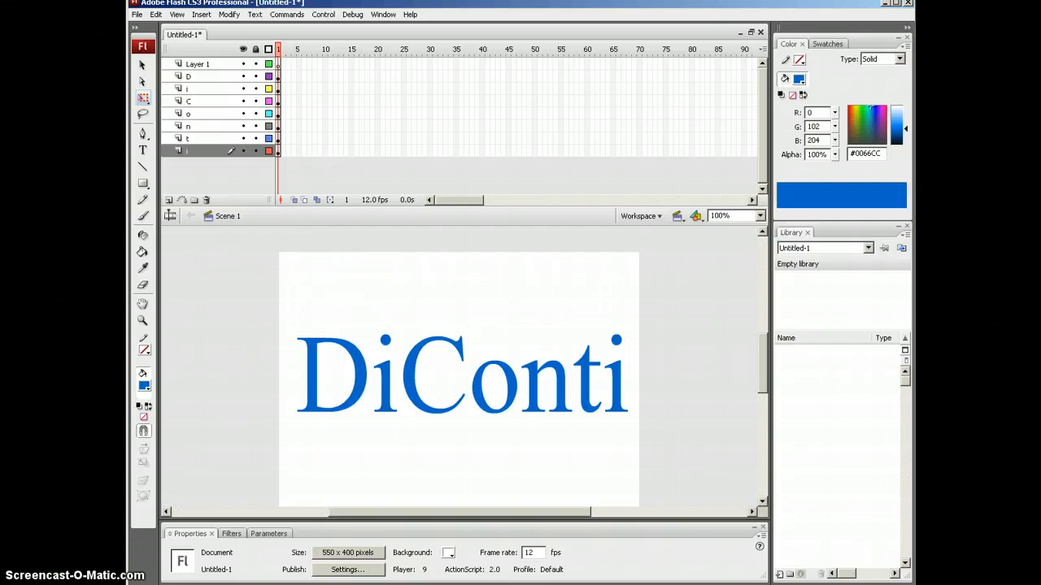
Step: Rename Layer 1 to mask D and add mask layers above the letter layers, from mask i through the final mask i
click(199, 66)
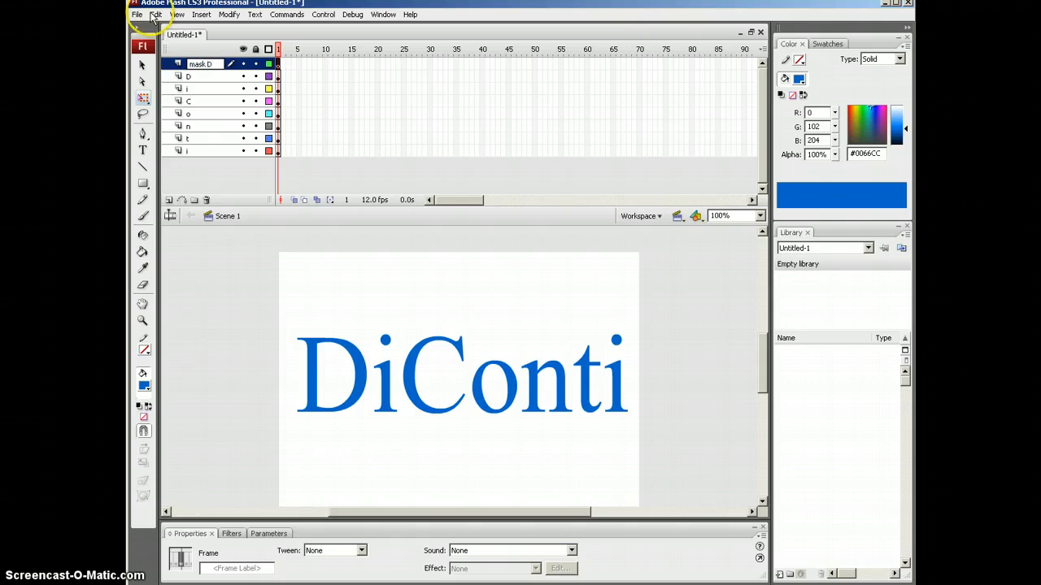
click(217, 76)
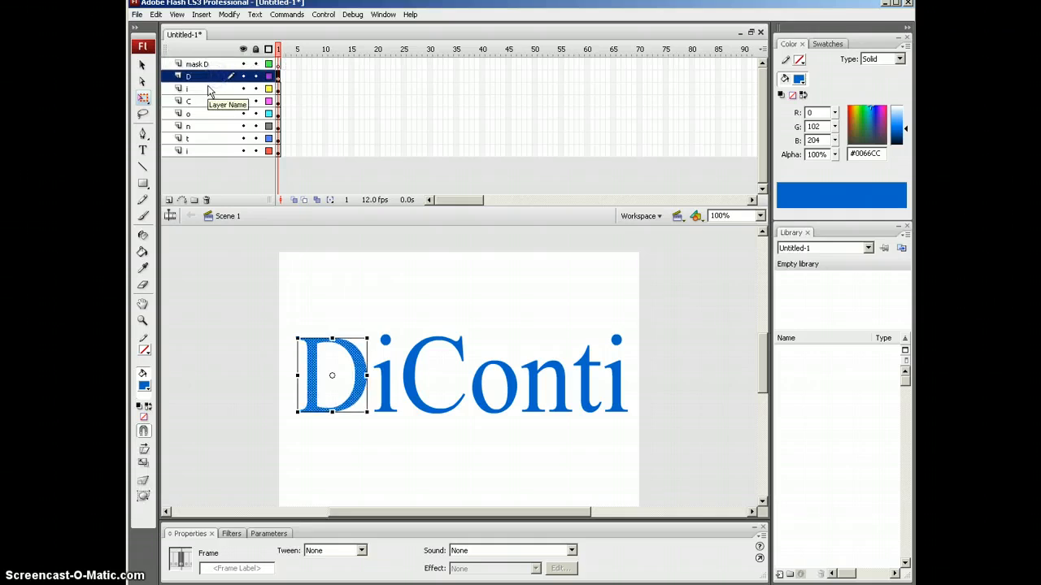
click(207, 89)
click(168, 199)
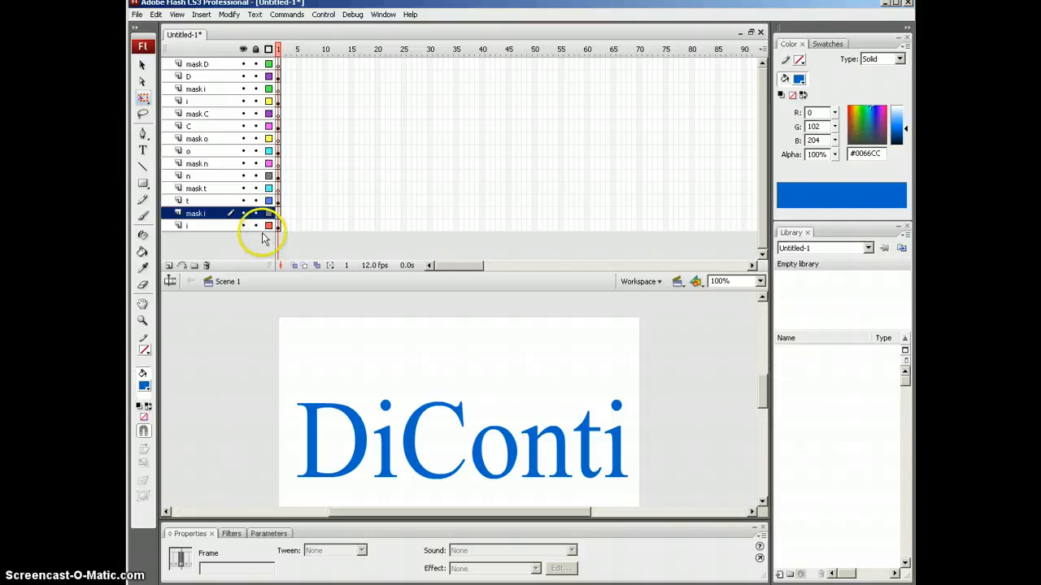
Step: Enlarge the timeline to check each mask layer sits above its letter, then select mask D
drag(292, 283, 291, 281)
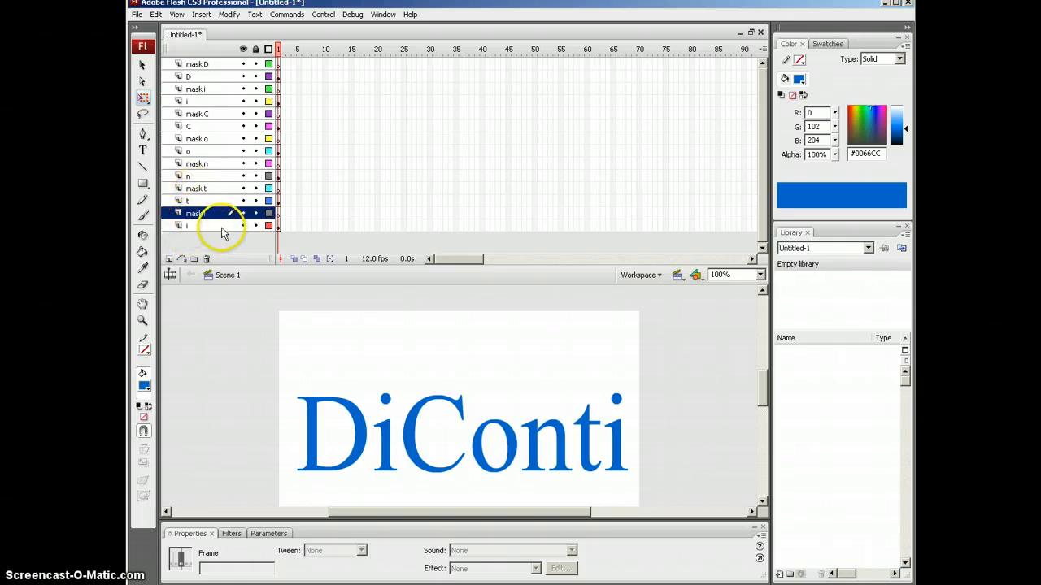
click(204, 225)
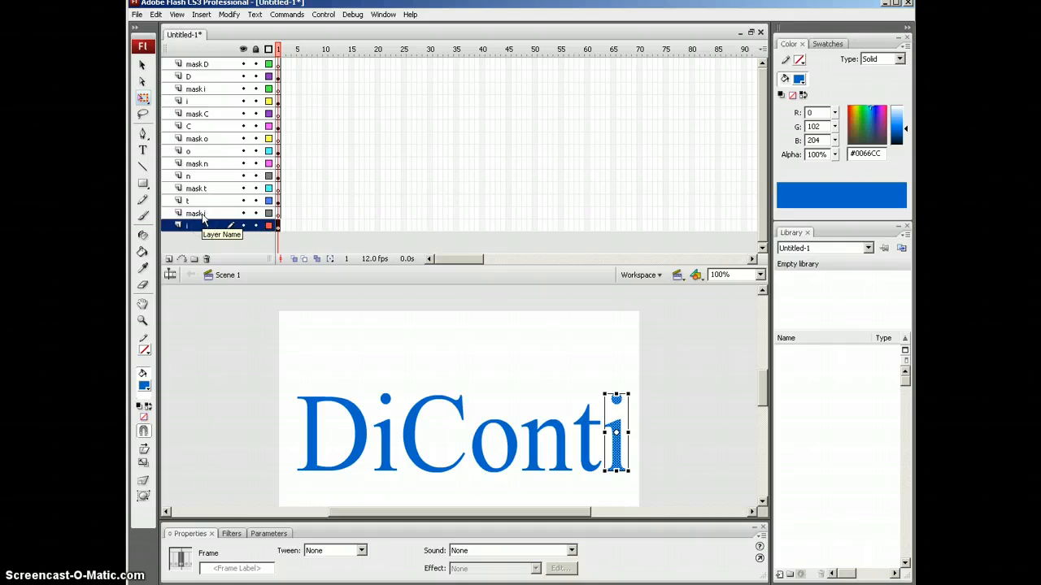
click(203, 213)
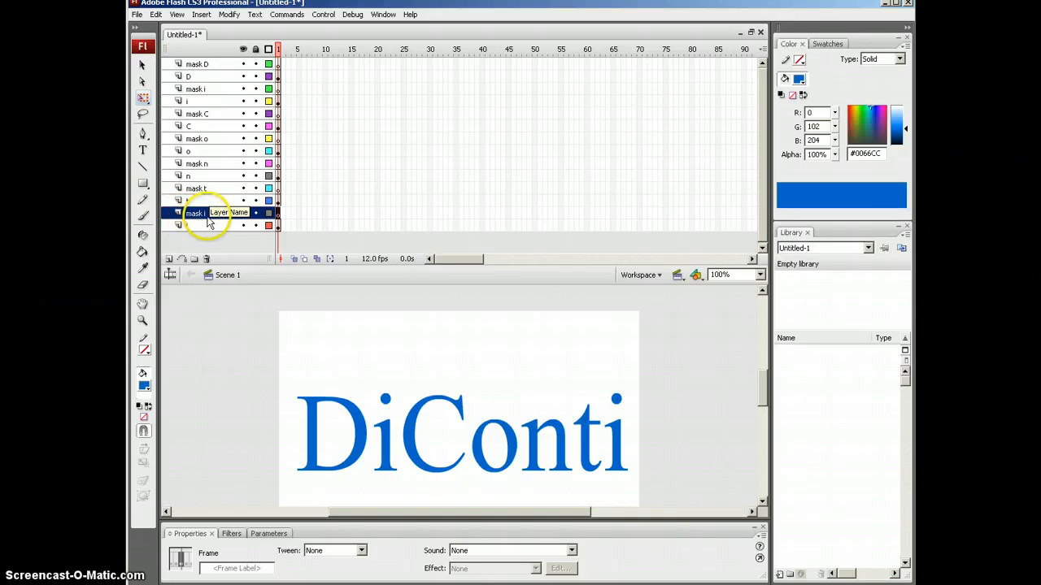
click(203, 218)
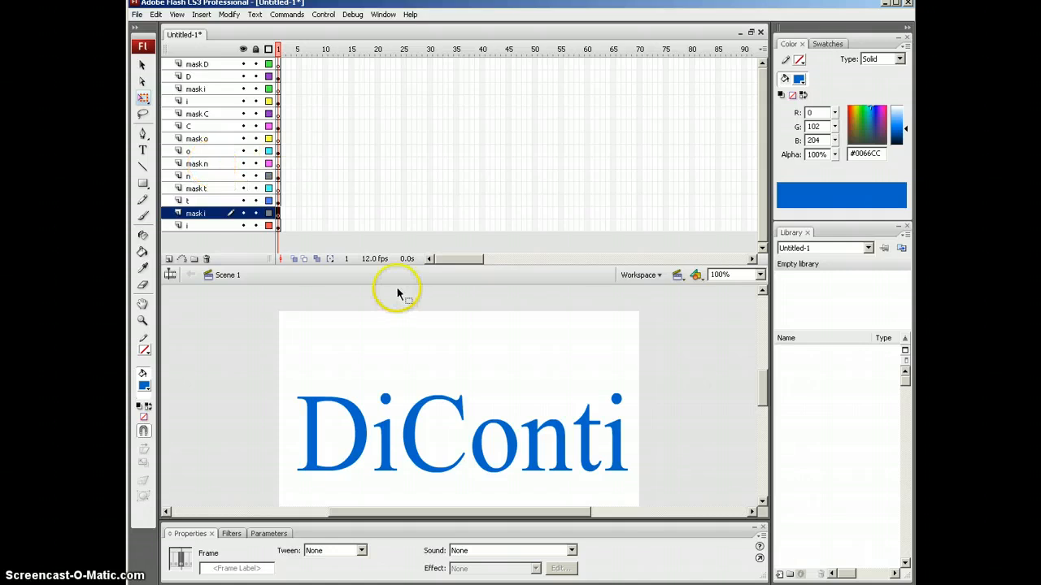
mouse_move(386, 280)
mouse_down()
mouse_move(398, 251)
mouse_move(396, 272)
mouse_up()
click(218, 67)
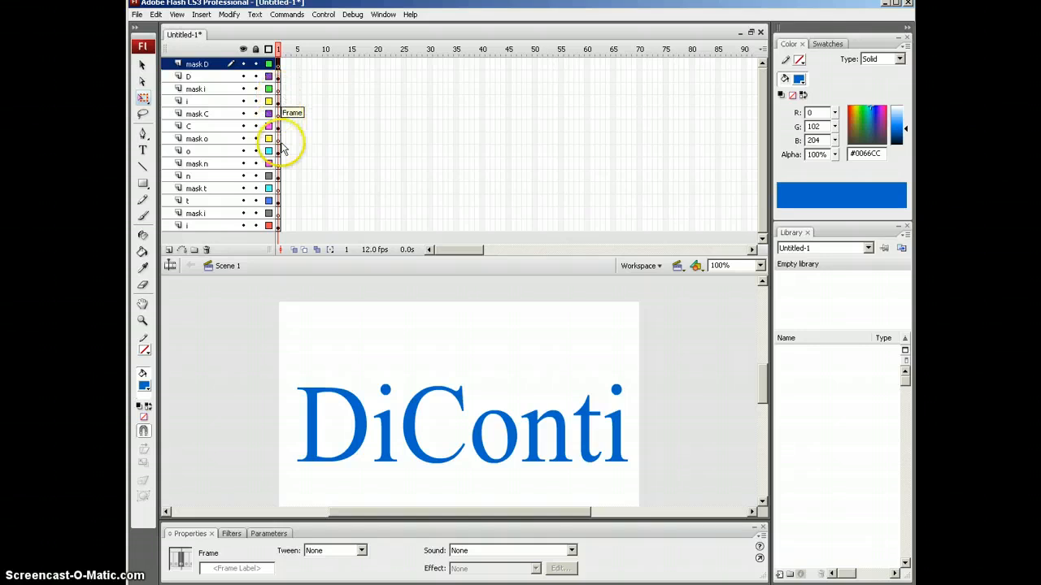
Step: Choose the Rectangle tool with a black fill and draw a thin bar above the D on mask D
click(143, 98)
drag(143, 187, 155, 203)
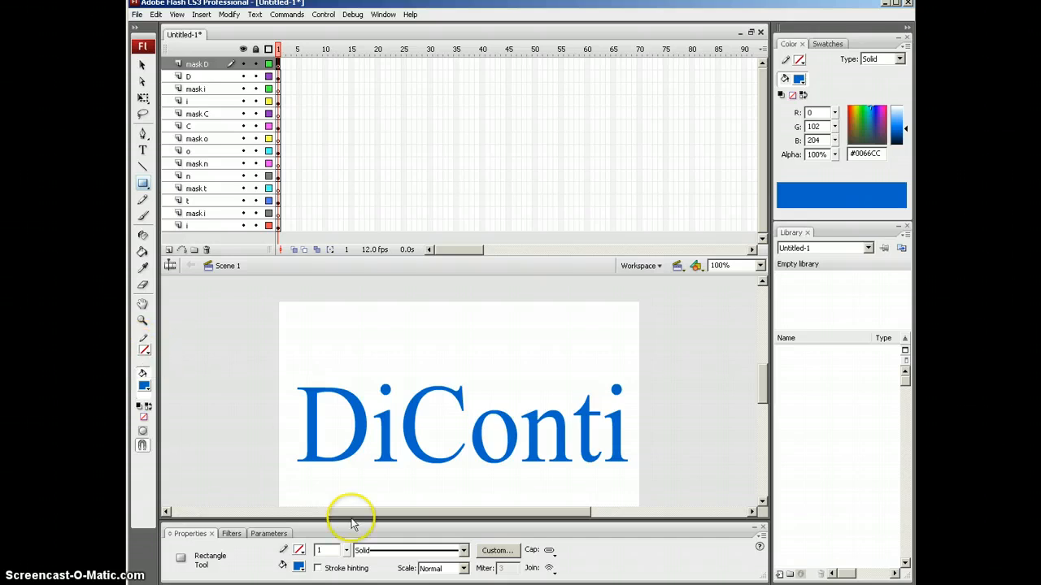
click(148, 389)
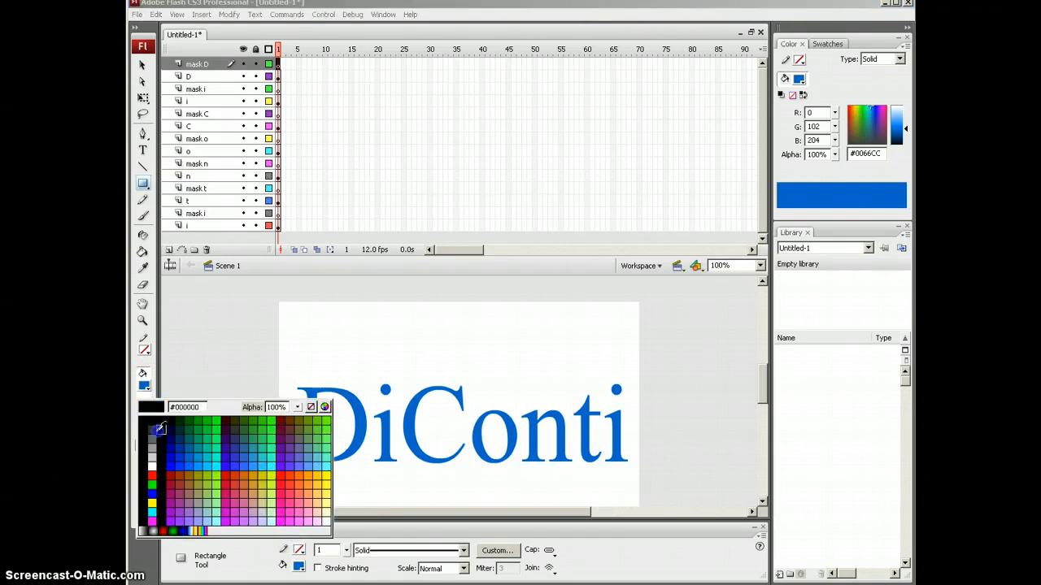
click(153, 424)
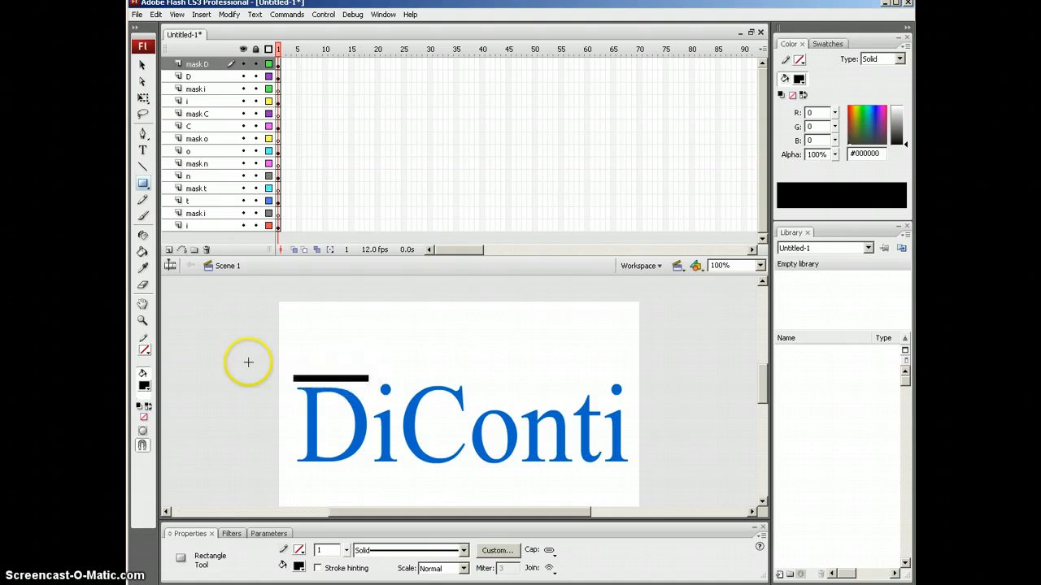
Step: Zoom in to 200% on the D and move the black bar down onto its top edge
click(142, 319)
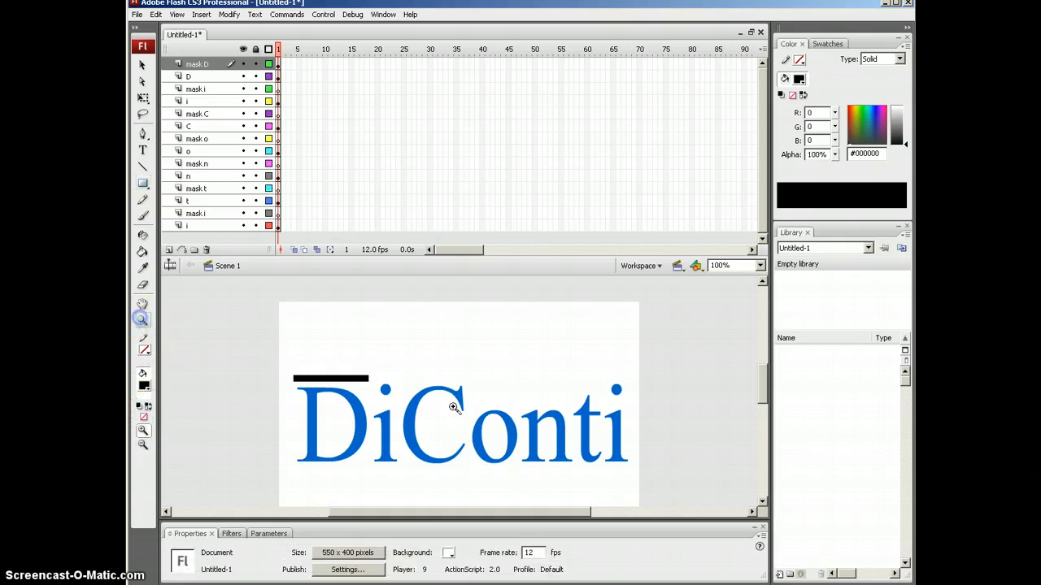
click(334, 442)
scroll(512, 346, up, 3)
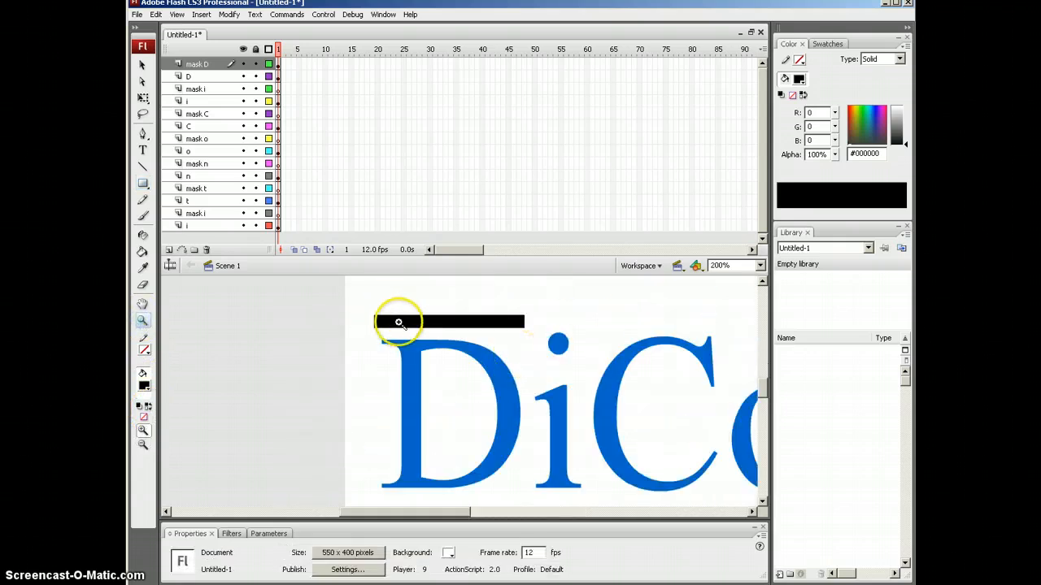
click(141, 65)
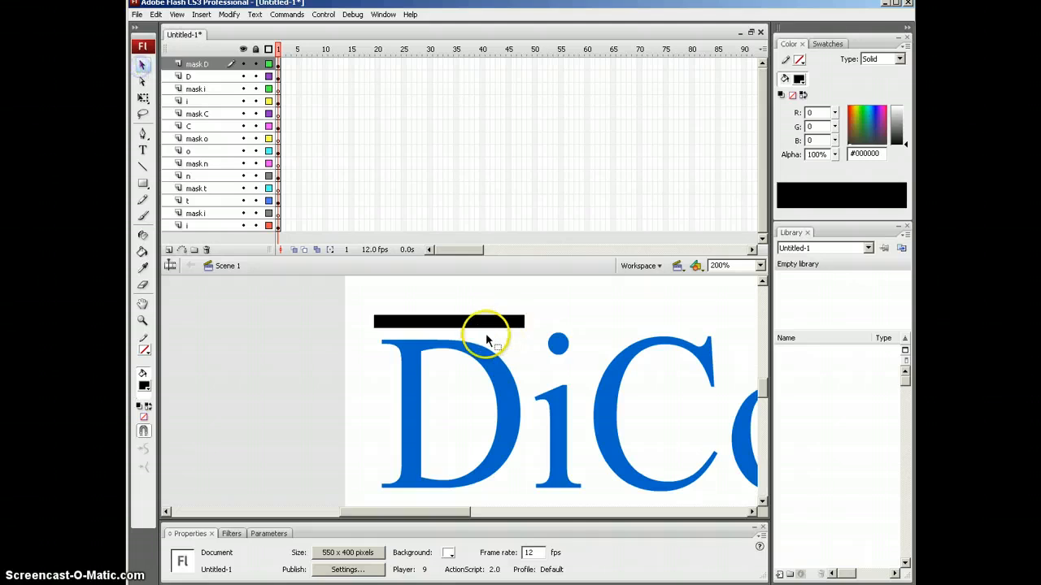
click(485, 328)
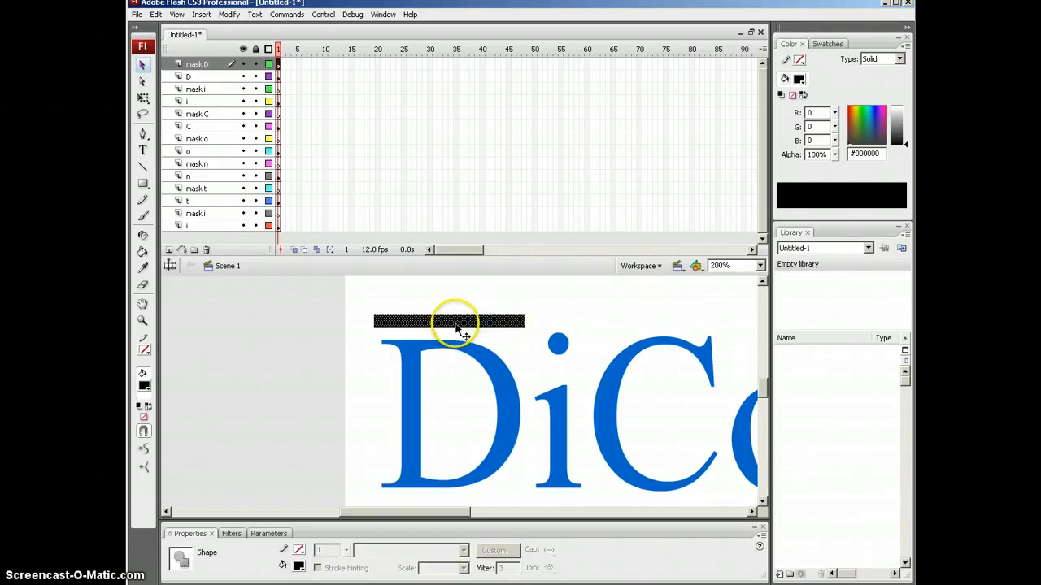
mouse_move(457, 329)
mouse_down()
mouse_move(461, 486)
mouse_move(458, 336)
mouse_up()
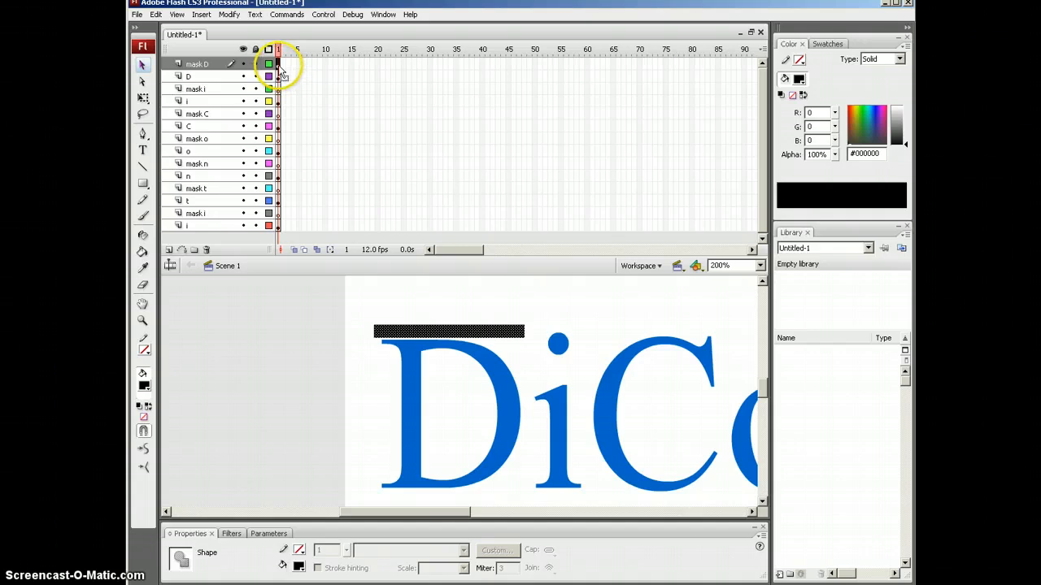
Step: Add a keyframe at frame 50 of mask D and extend layer D to frame 50
click(535, 65)
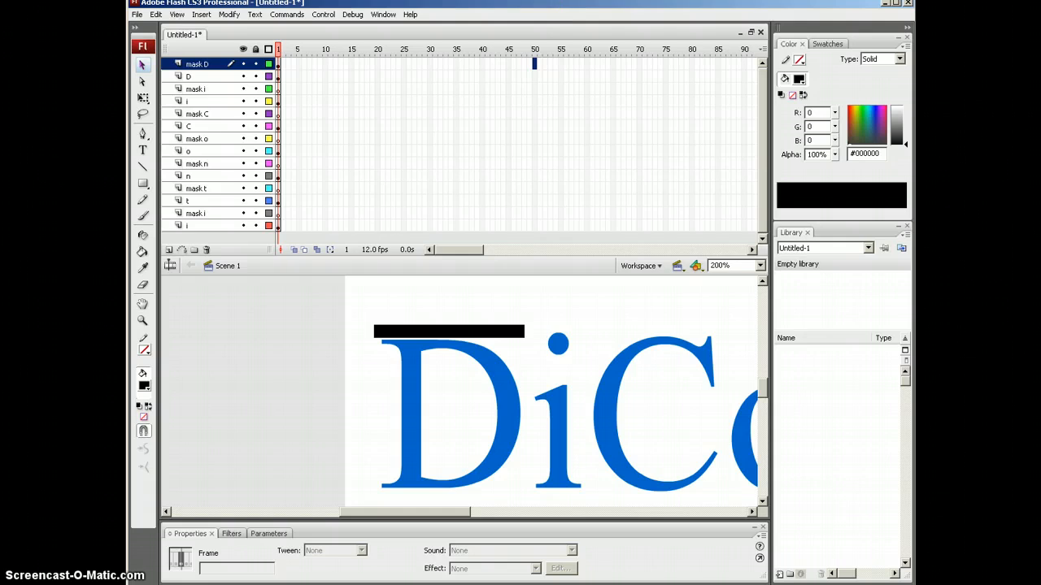
key(F6)
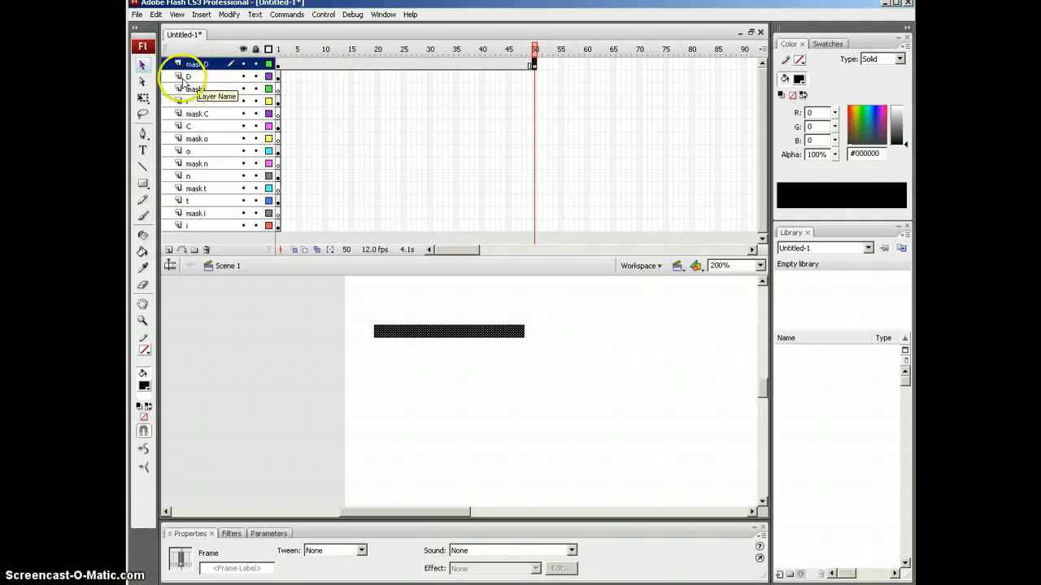
click(534, 77)
click(535, 76)
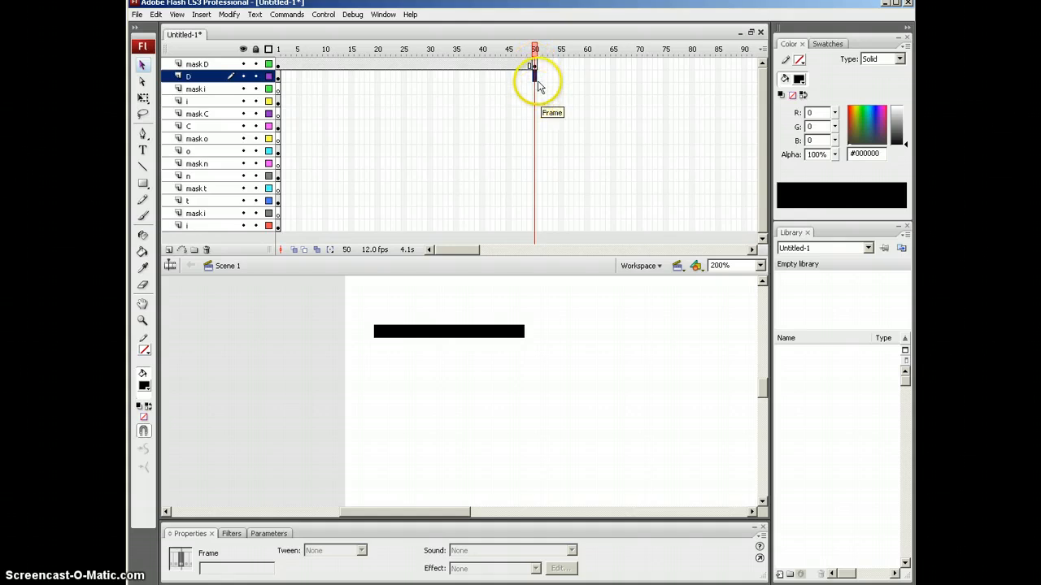
key(F5)
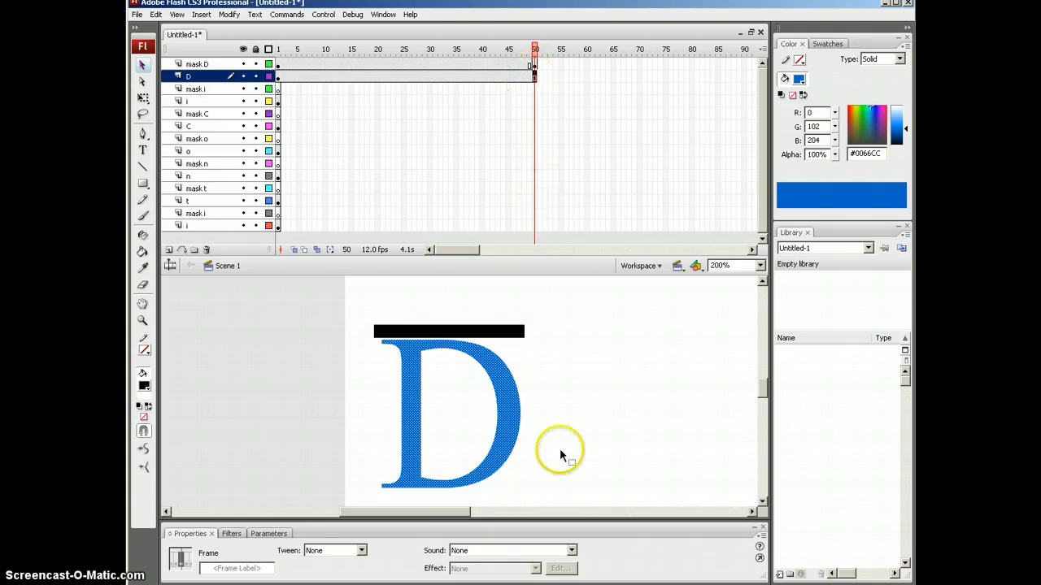
Step: Stretch the frame-50 bar down with Free Transform until it covers the whole D
click(534, 65)
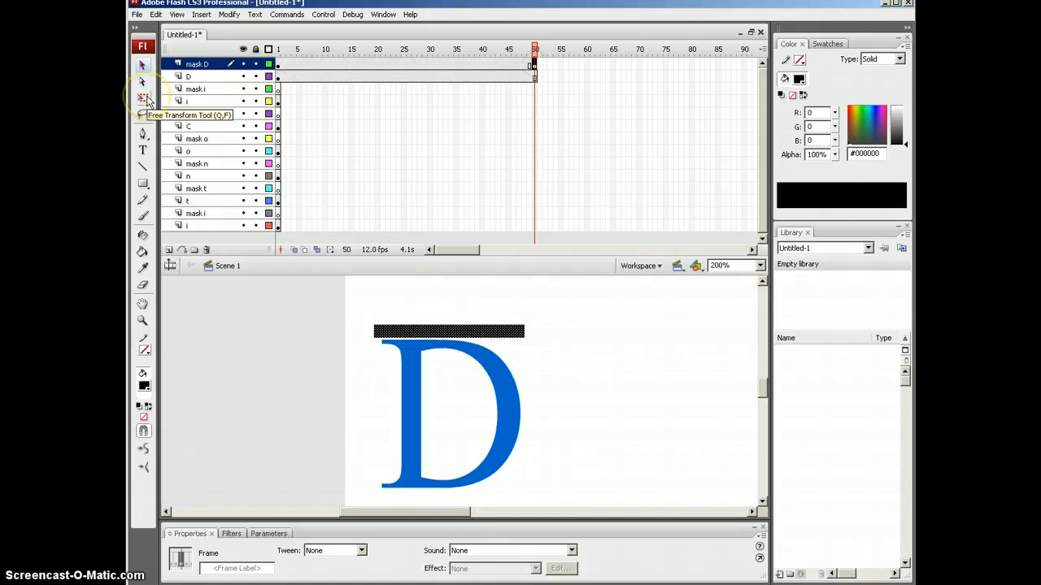
click(144, 98)
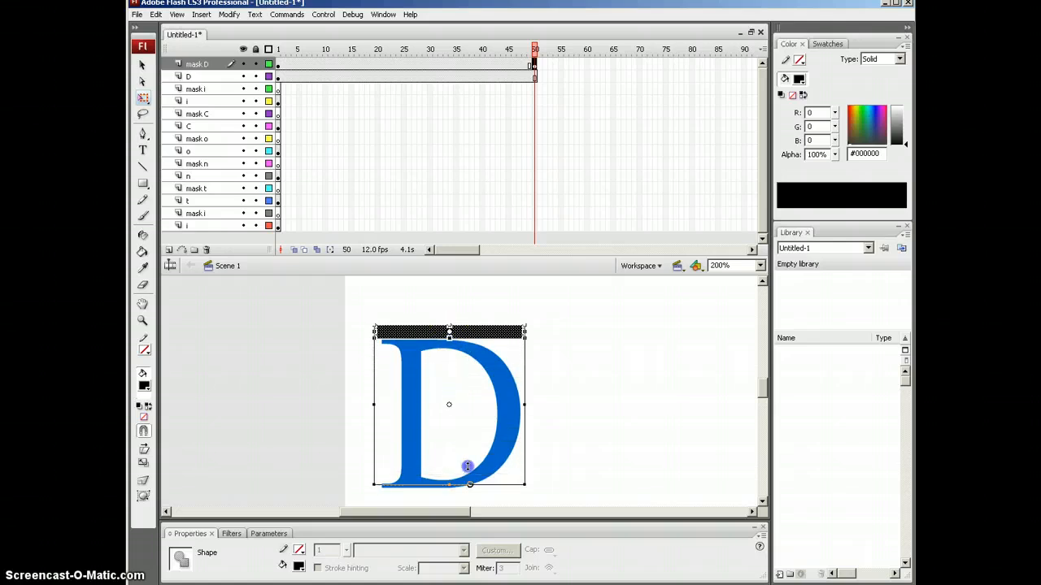
drag(468, 465, 476, 483)
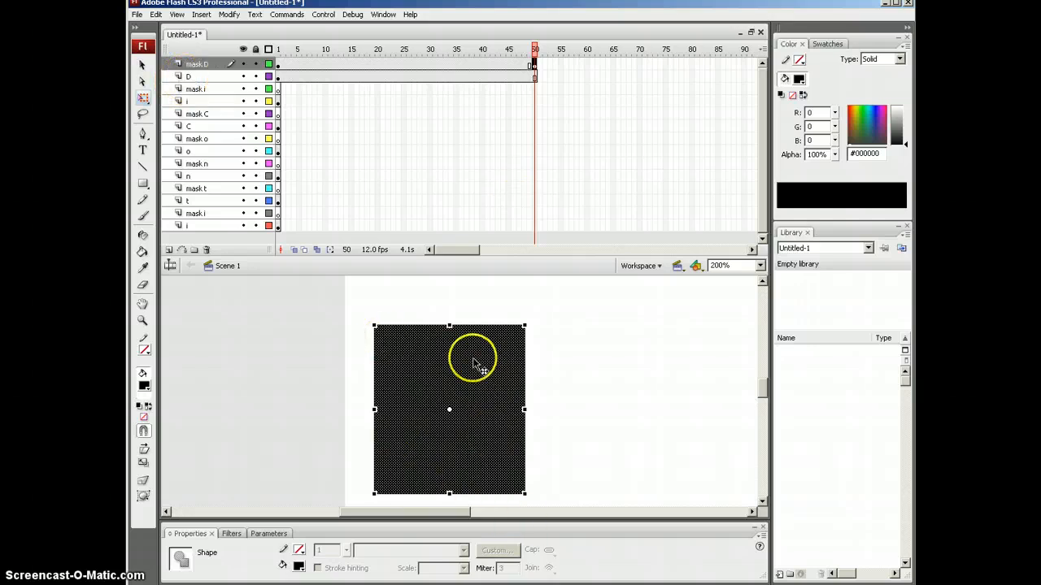
Step: Compare the thin bar at frame 1 with the full covering rectangle at frame 50
click(278, 71)
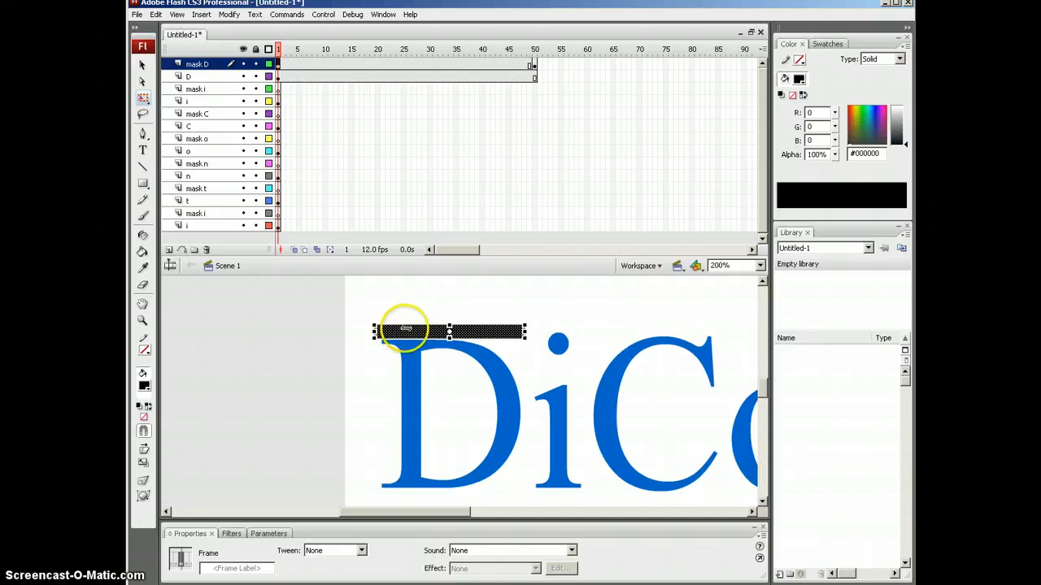
click(534, 65)
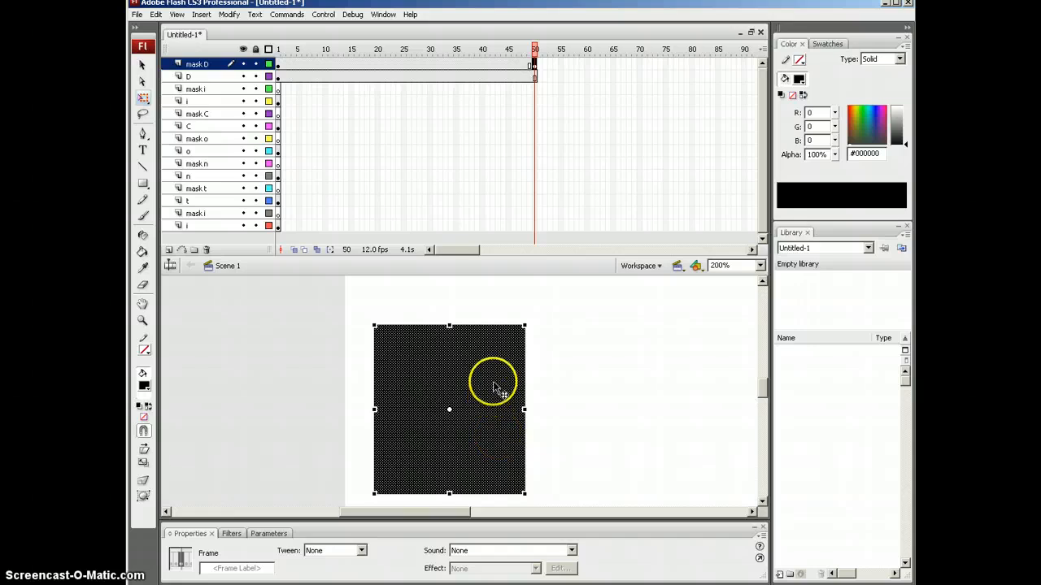
click(276, 51)
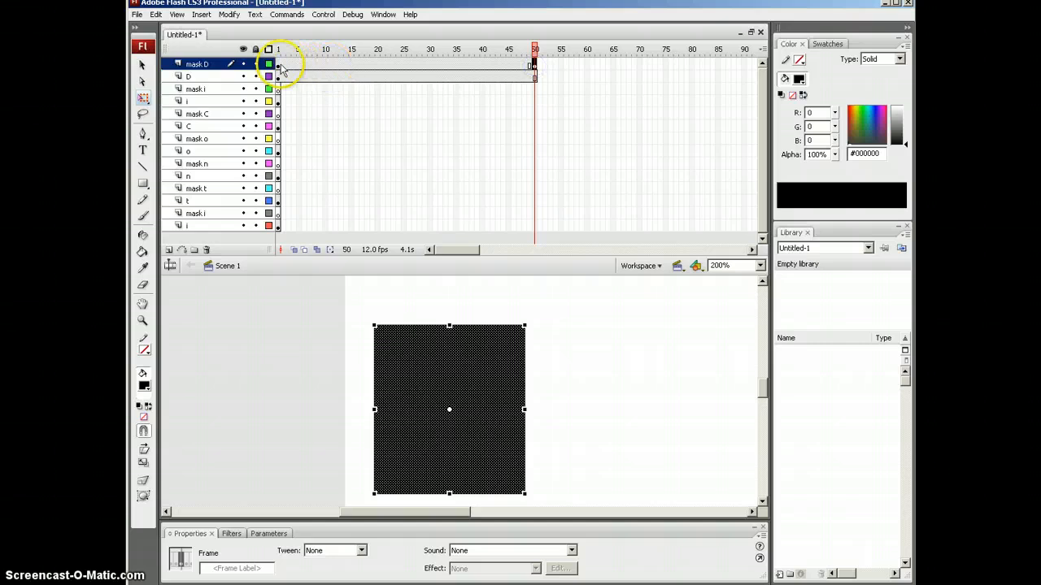
drag(281, 69, 531, 69)
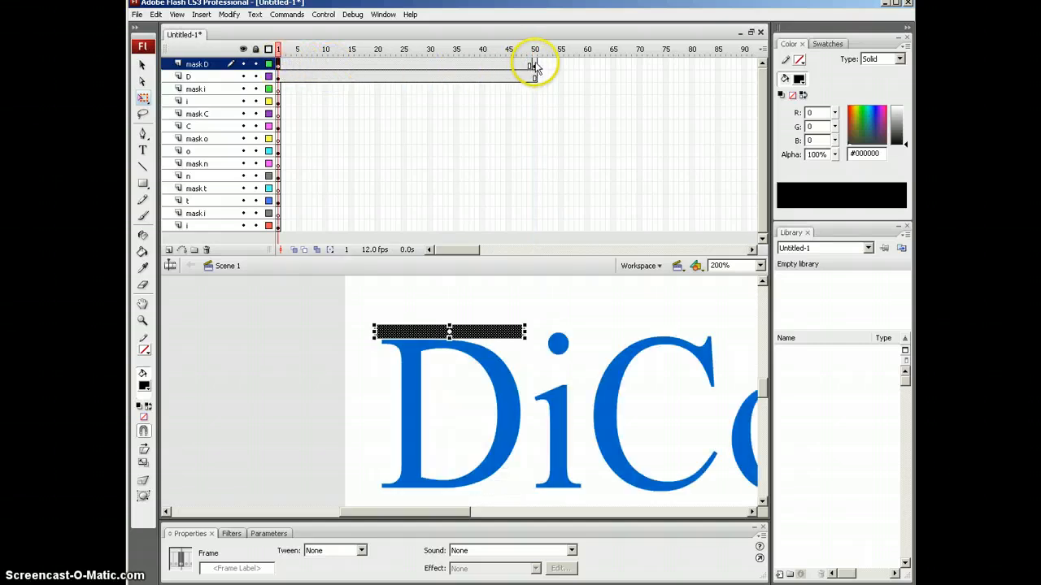
click(535, 67)
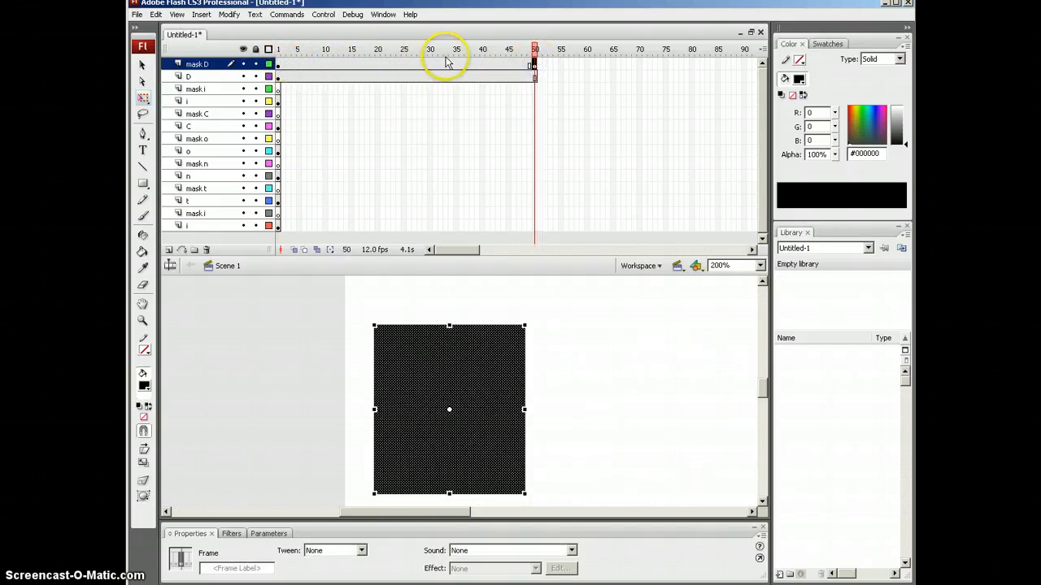
Step: Add a shape tween to mask D's frames 1–50 and preview the bar growing over the D
right_click(393, 67)
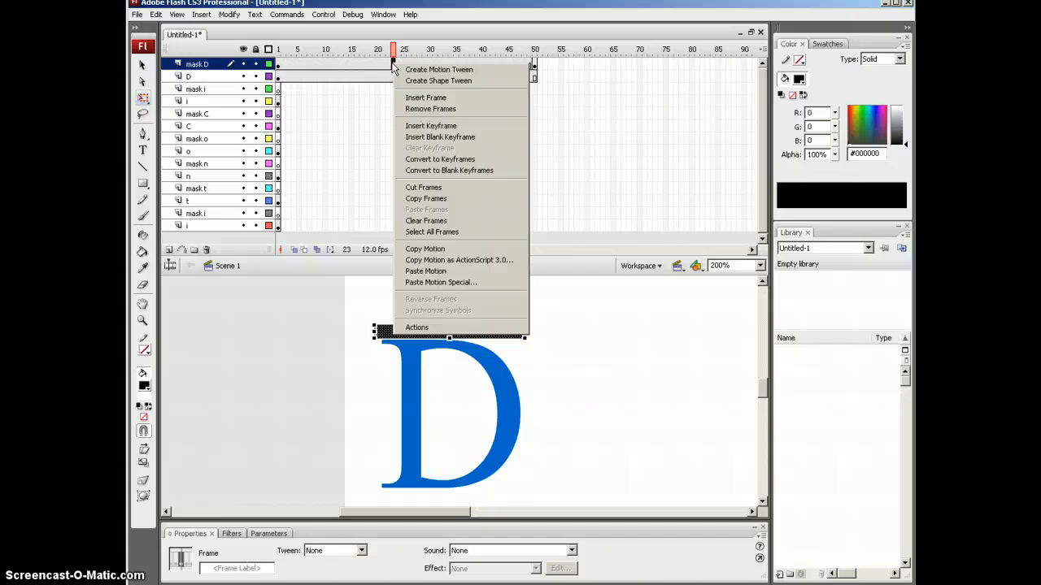
click(407, 81)
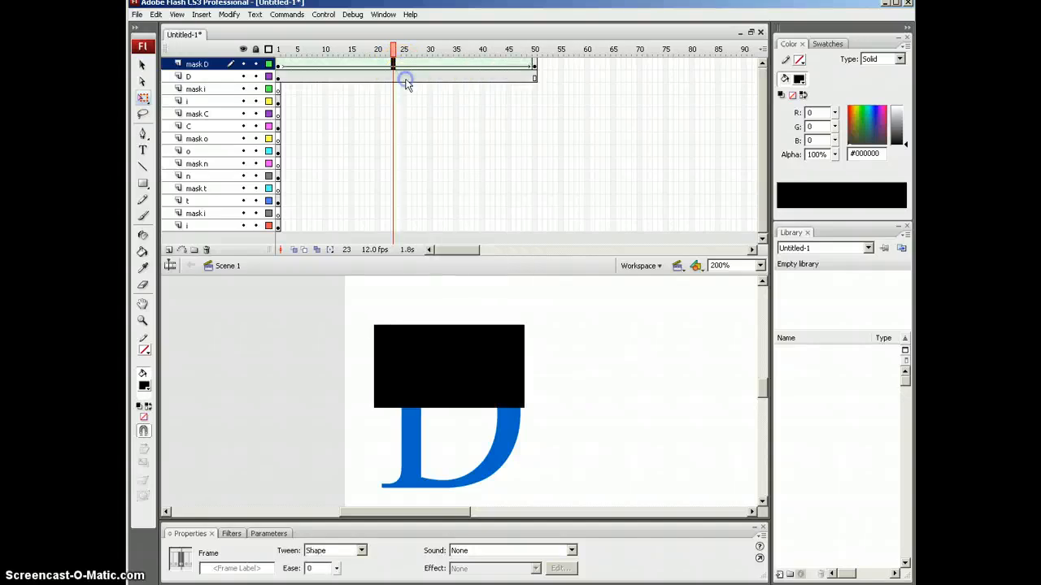
drag(396, 56, 280, 65)
key(Return)
click(189, 70)
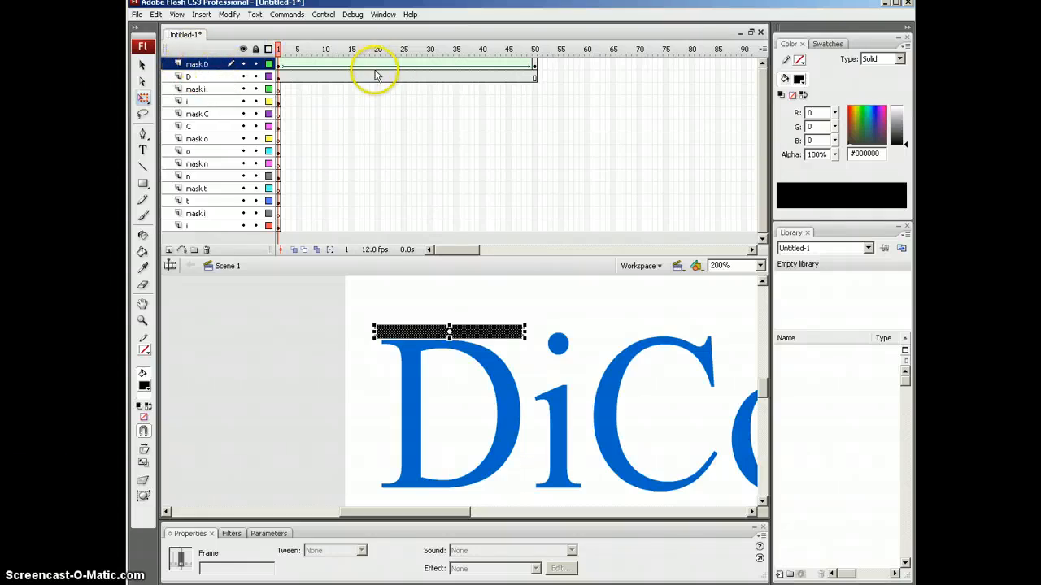
Step: Make mask D a mask layer over the D layer and lock it
right_click(204, 70)
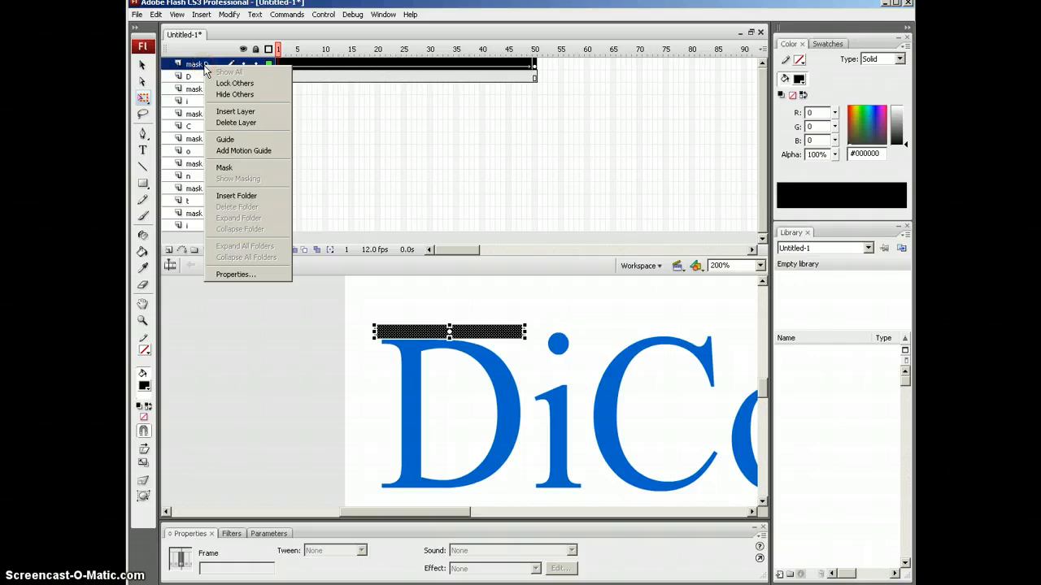
click(225, 169)
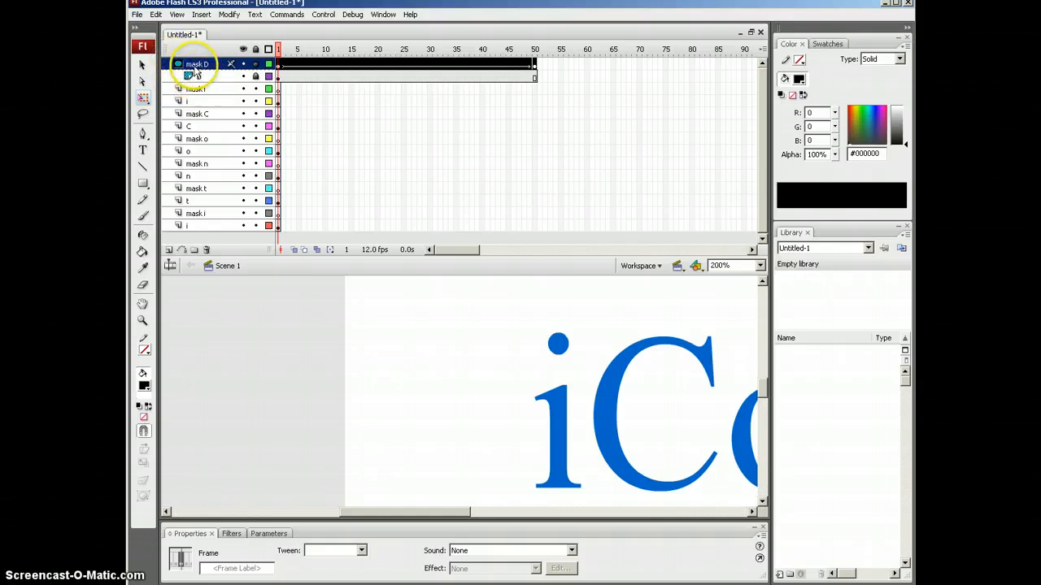
click(256, 64)
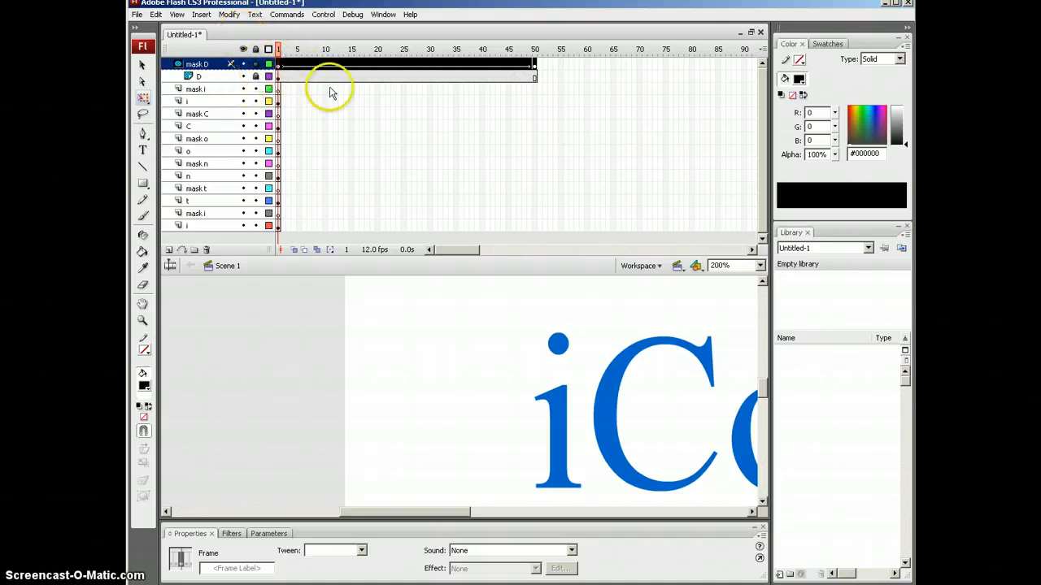
Step: Play and scrub the timeline from frame 1 to preview the D wiping in
click(280, 48)
drag(280, 48, 281, 49)
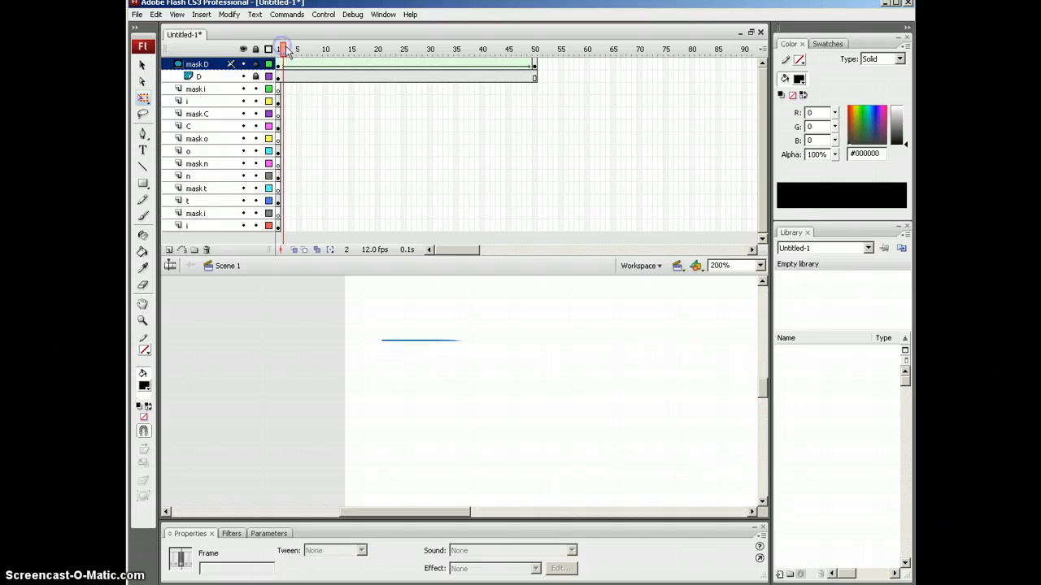
key(Return)
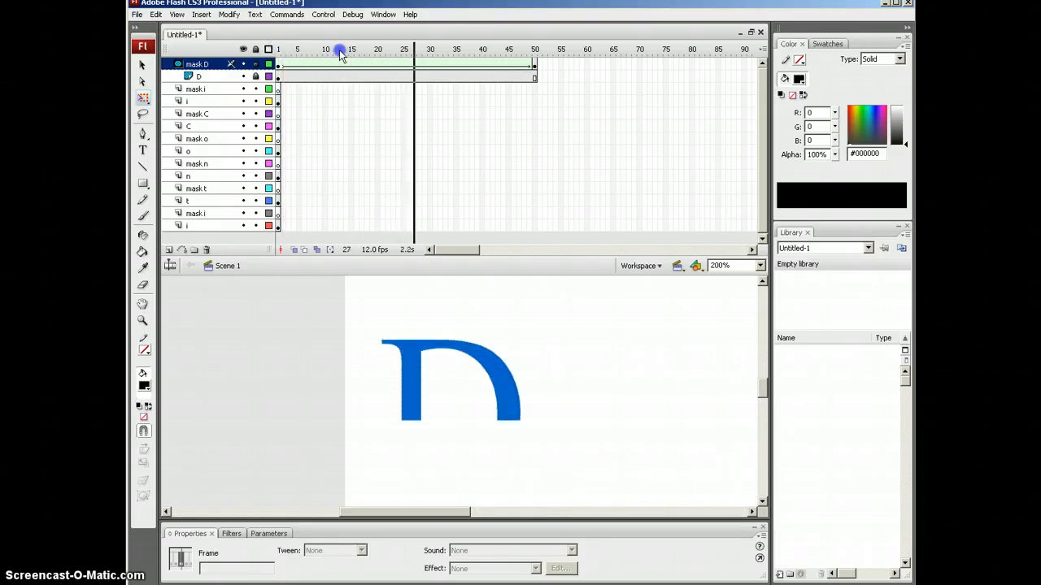
mouse_move(477, 57)
mouse_down()
mouse_move(277, 55)
mouse_move(534, 56)
mouse_move(277, 56)
mouse_move(300, 50)
mouse_move(534, 56)
mouse_move(271, 62)
mouse_up()
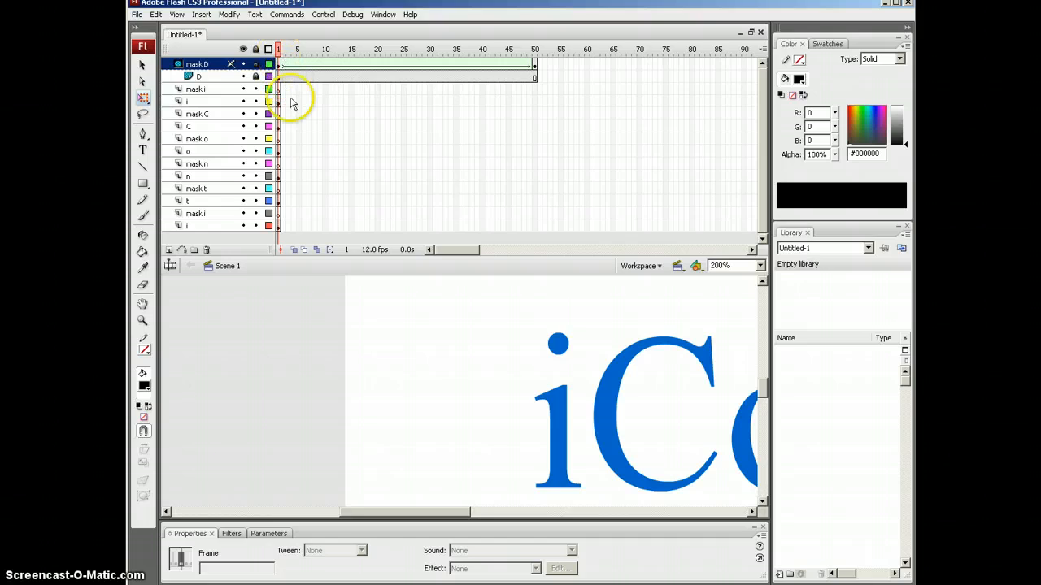
Step: Check the mask shape tween and scrub to frame 28, where the D is half revealed
click(284, 73)
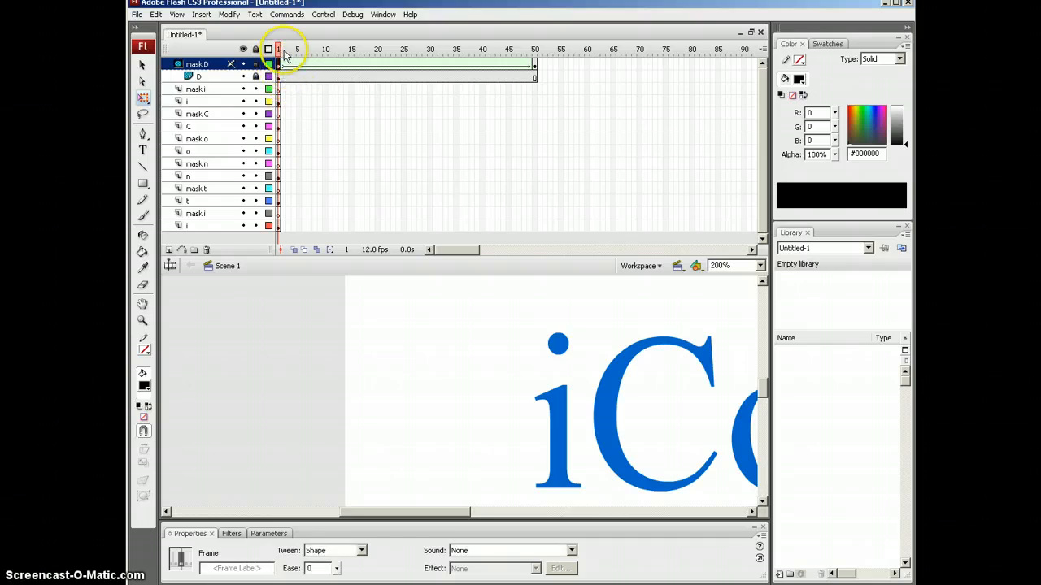
mouse_move(278, 50)
mouse_down()
mouse_move(536, 72)
mouse_move(272, 65)
mouse_move(529, 70)
mouse_move(283, 71)
mouse_move(278, 50)
mouse_up()
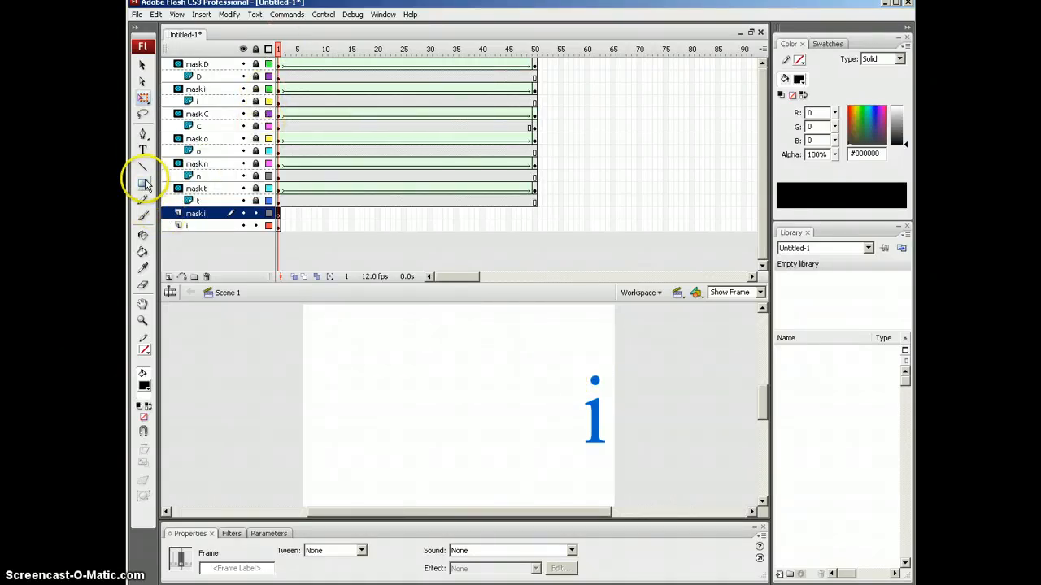
Step: Draw a small black rectangle above the final i's dot on mask i and select it
click(144, 184)
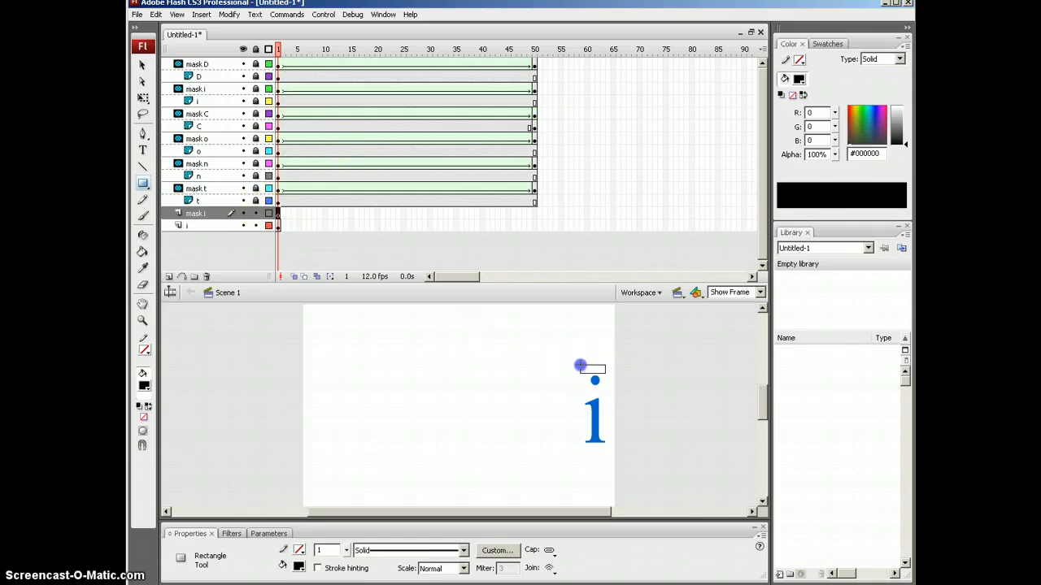
drag(606, 372, 605, 372)
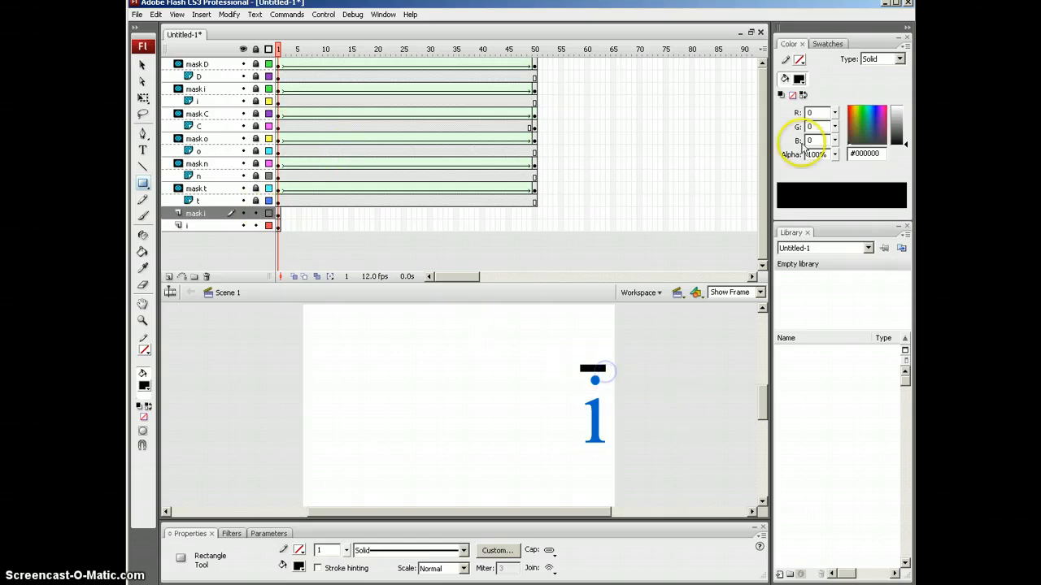
click(143, 98)
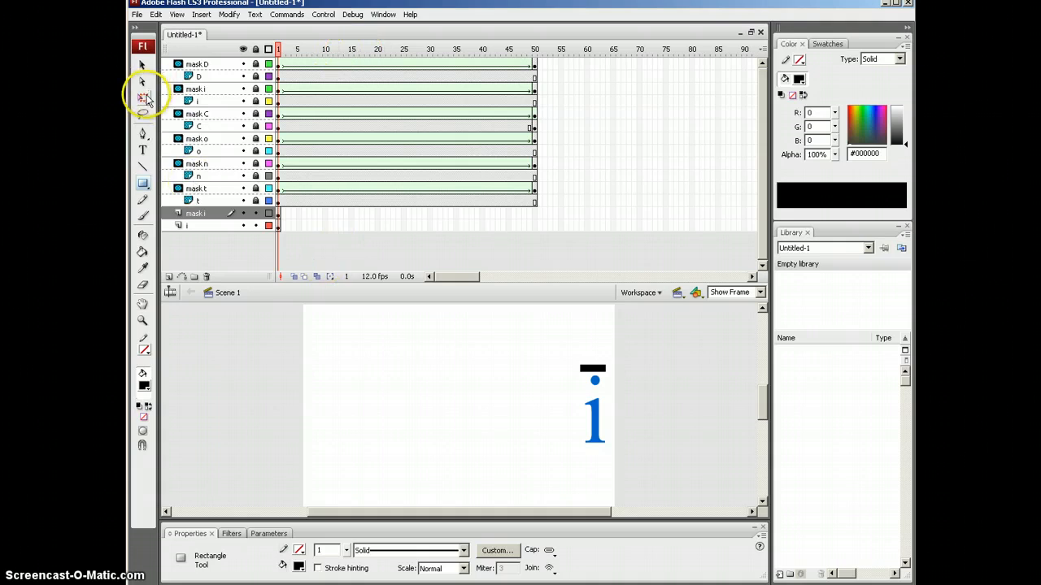
click(729, 440)
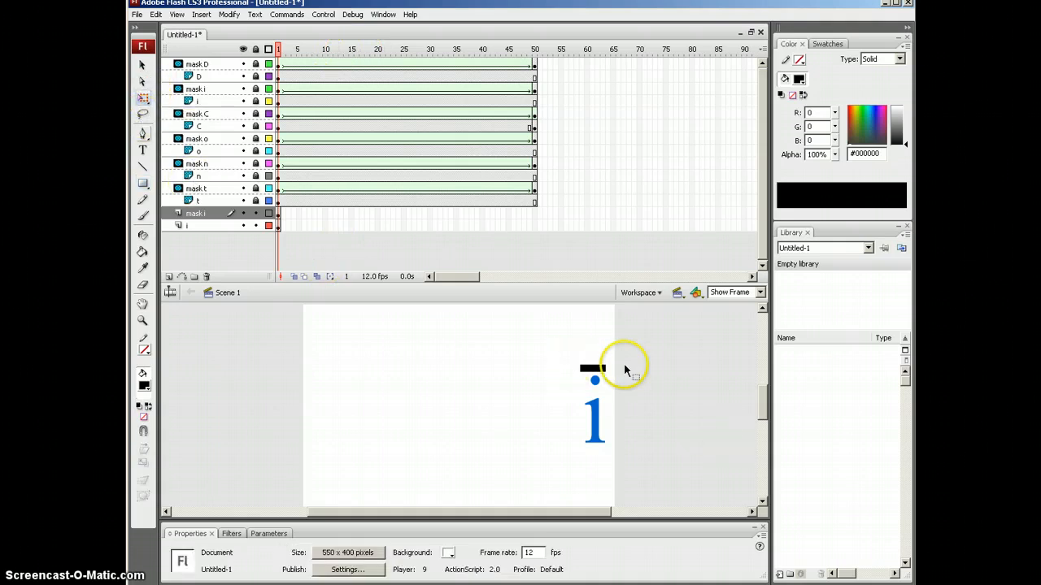
click(596, 373)
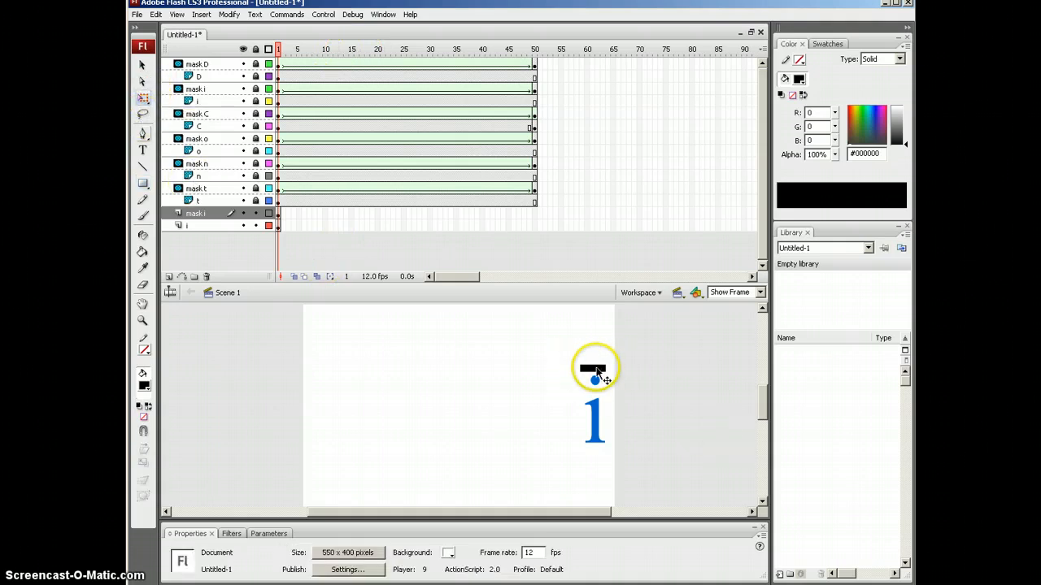
click(534, 214)
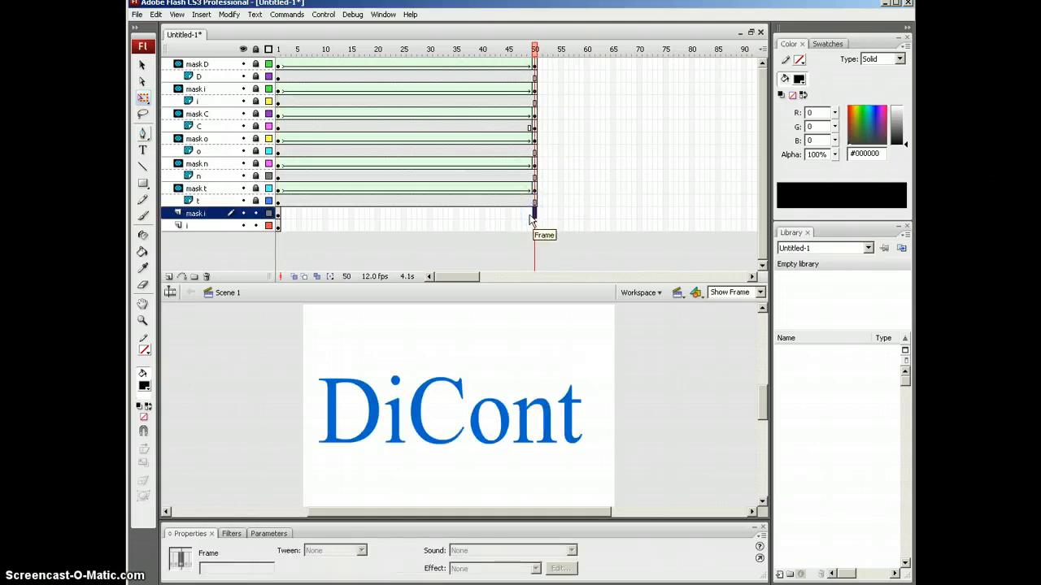
Step: Add a keyframe at frame 50 on mask i and resize the bar to cover the i
key(F6)
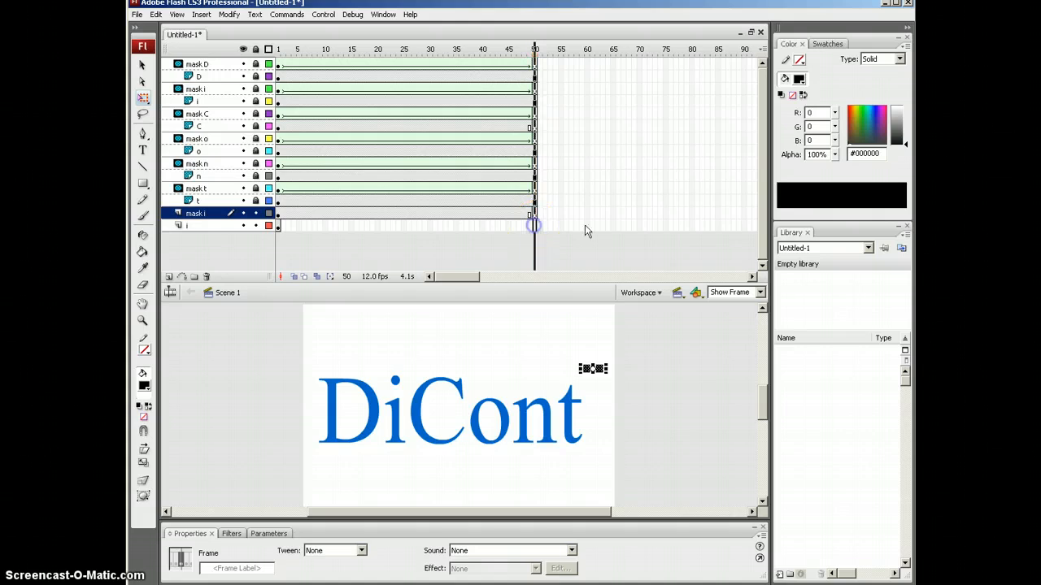
click(536, 225)
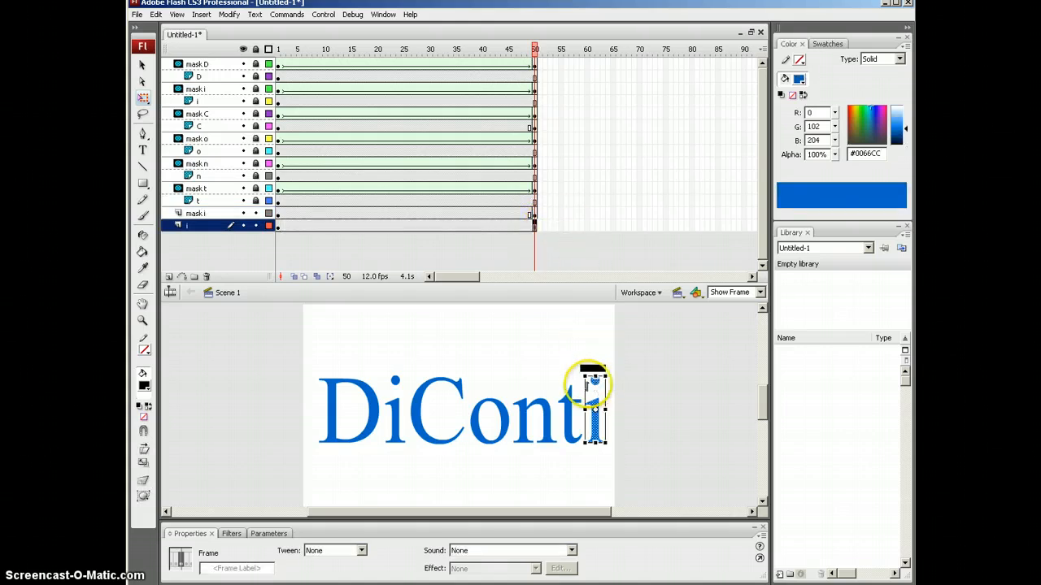
click(534, 214)
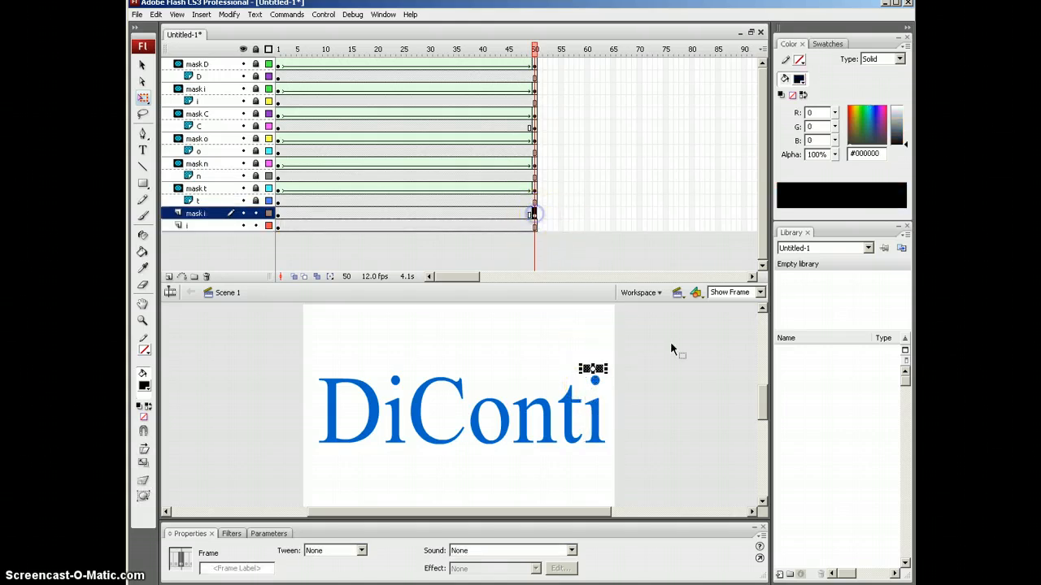
click(593, 376)
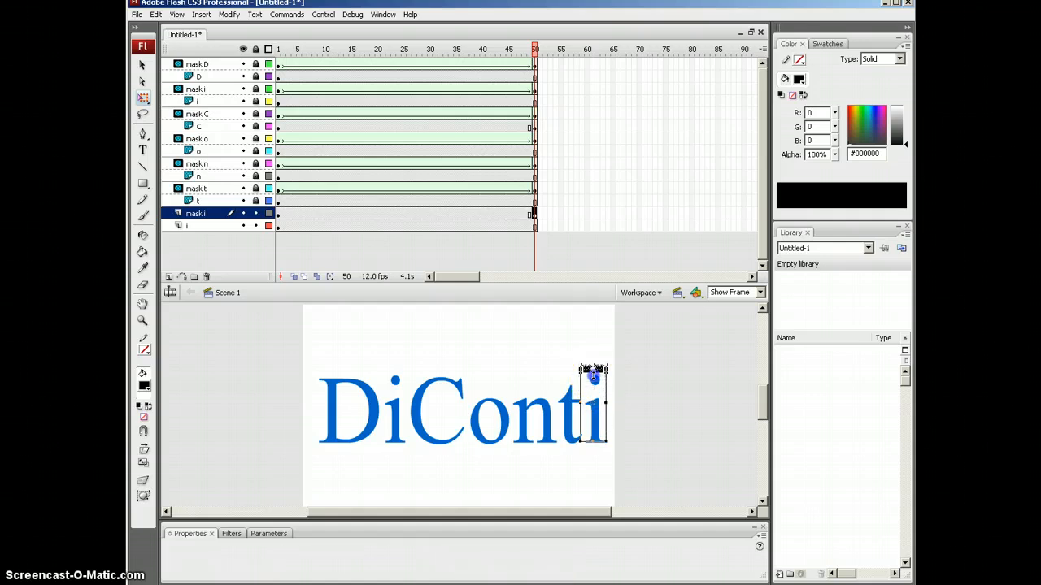
click(595, 444)
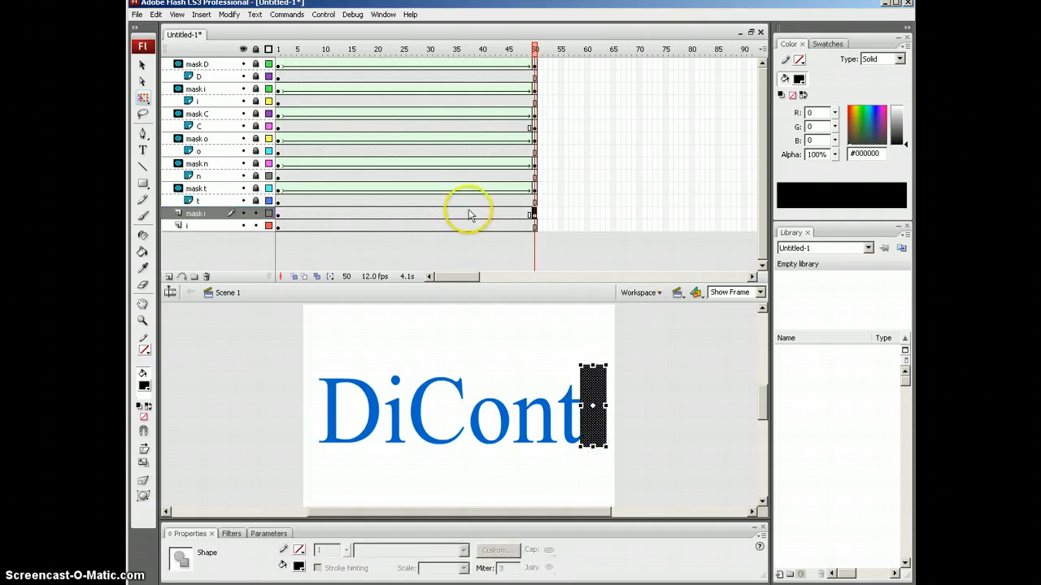
drag(582, 406, 583, 407)
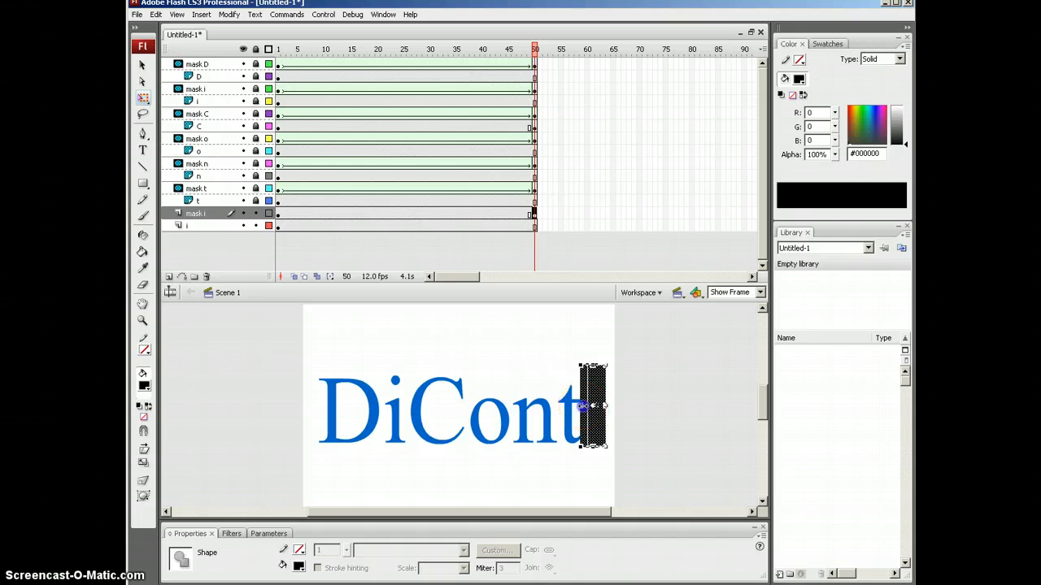
Step: Shape-tween mask i's span, then play and scrub back through the morph
click(398, 213)
right_click(398, 213)
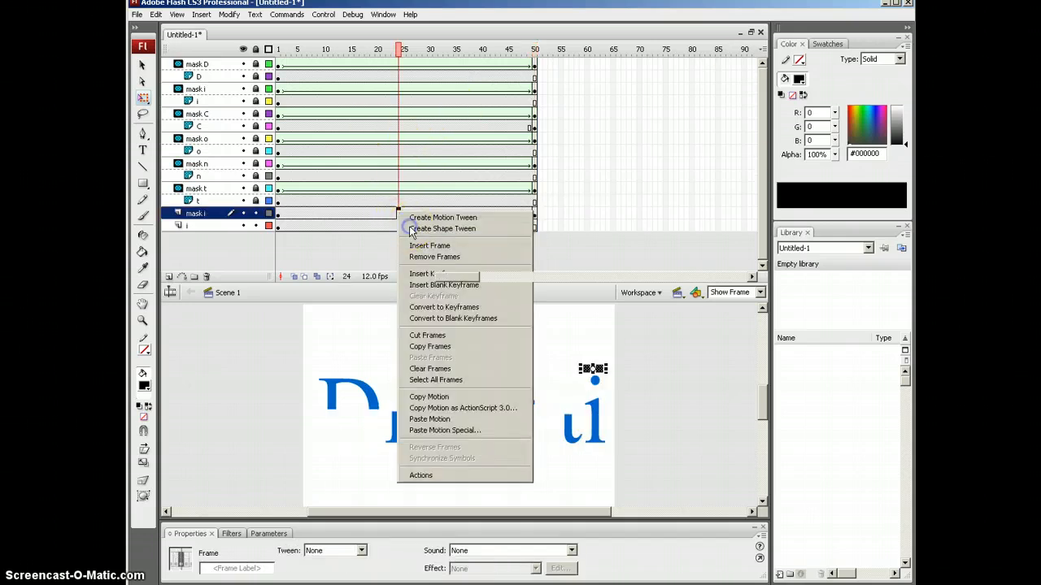
click(413, 229)
key(Return)
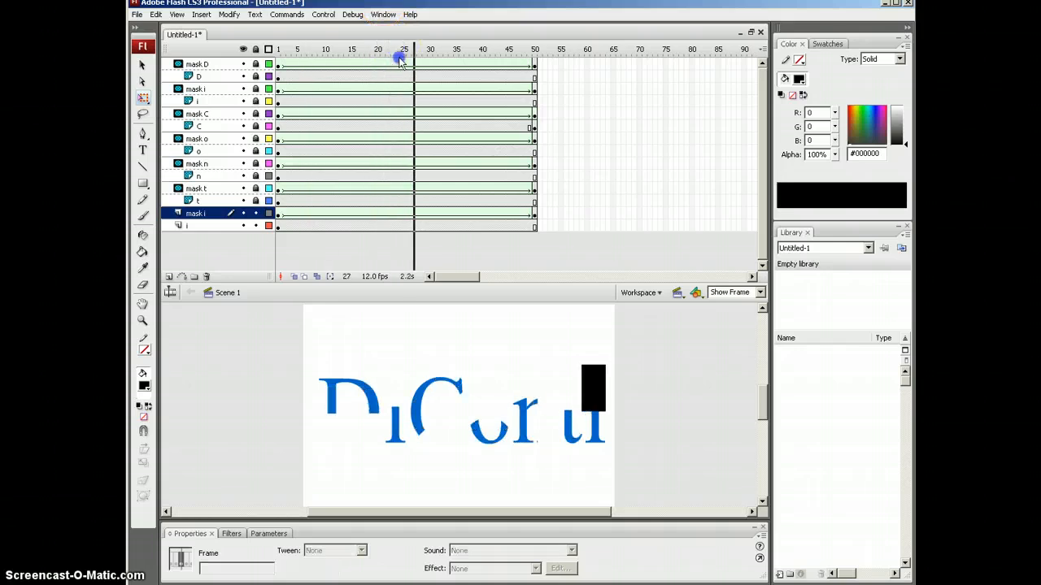
drag(550, 67, 256, 86)
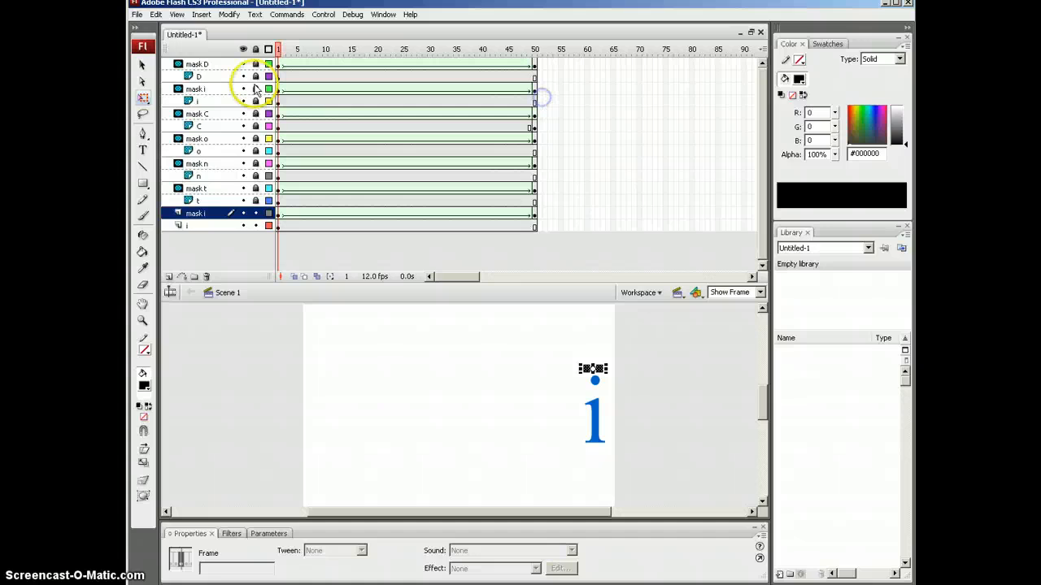
Step: Make mask i a mask over the final i letter
right_click(205, 216)
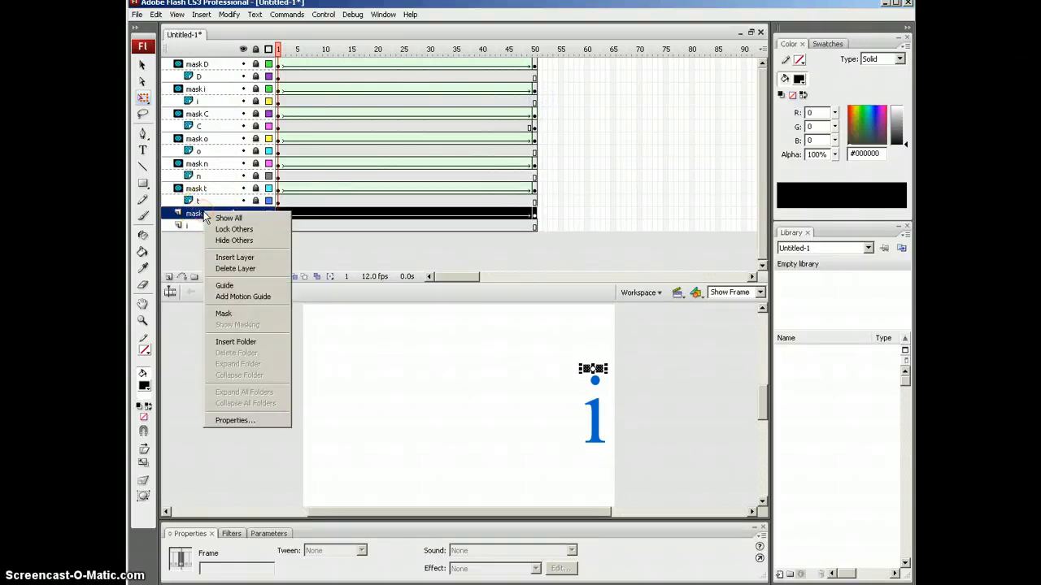
click(224, 314)
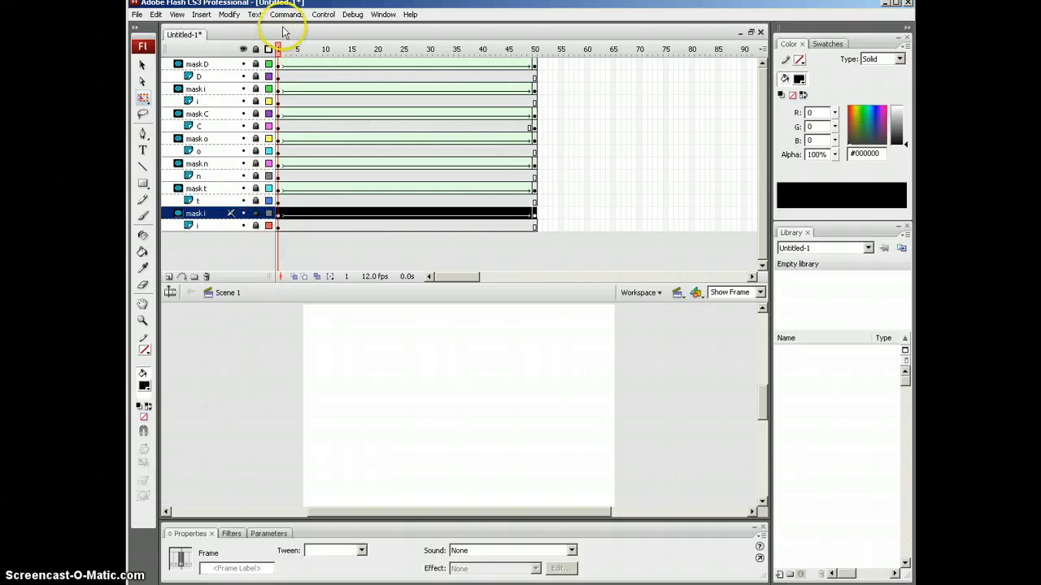
drag(278, 49, 388, 99)
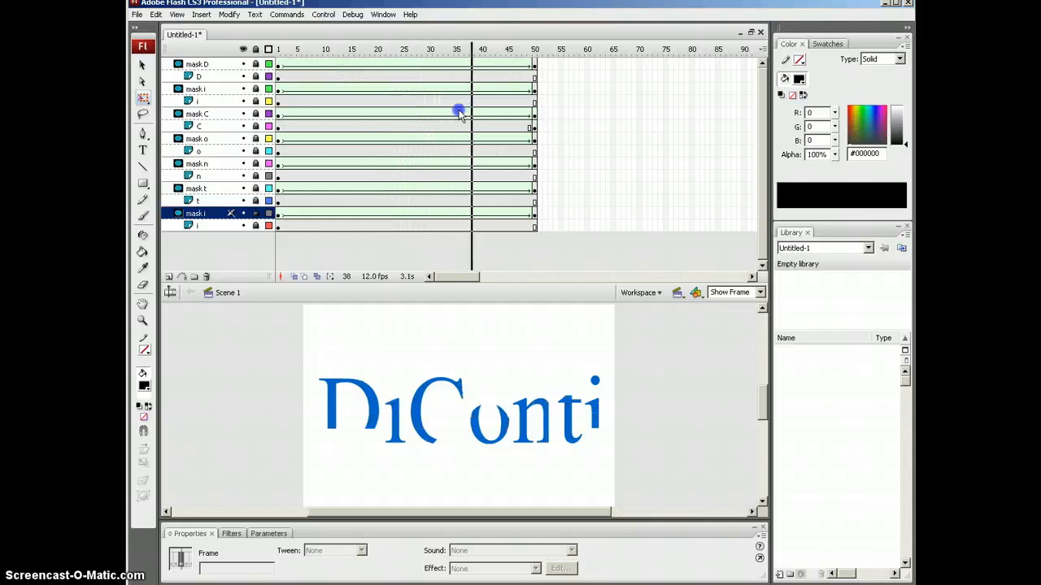
Step: Scrub back and forth across frames 16–45 to review all letters revealing
mouse_move(460, 114)
mouse_down()
mouse_move(507, 109)
mouse_move(411, 109)
mouse_move(467, 122)
mouse_move(420, 105)
mouse_move(294, 96)
mouse_up()
drag(293, 95, 316, 62)
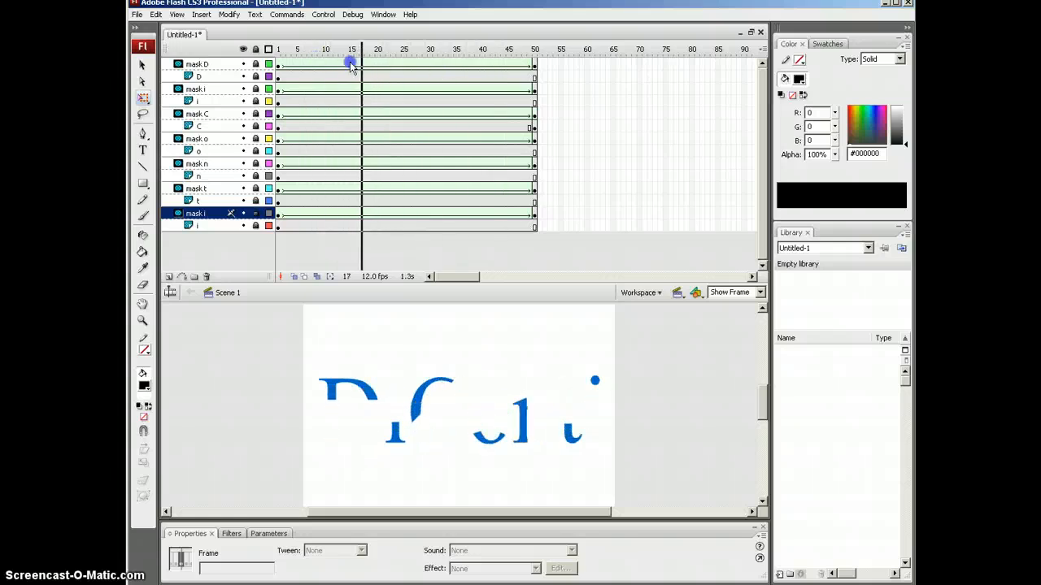
drag(392, 69, 355, 47)
drag(515, 45, 342, 14)
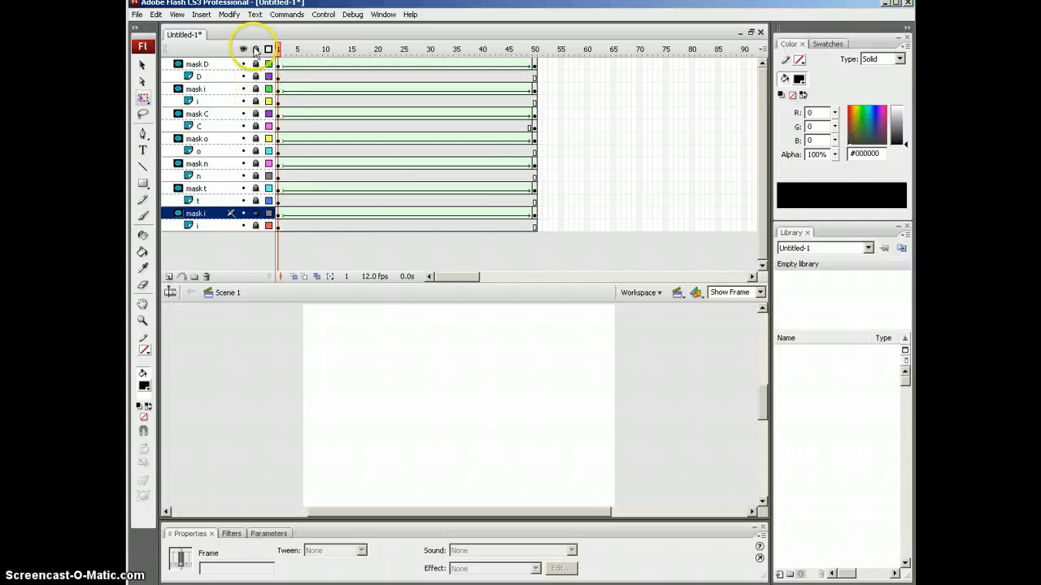
drag(255, 65, 252, 236)
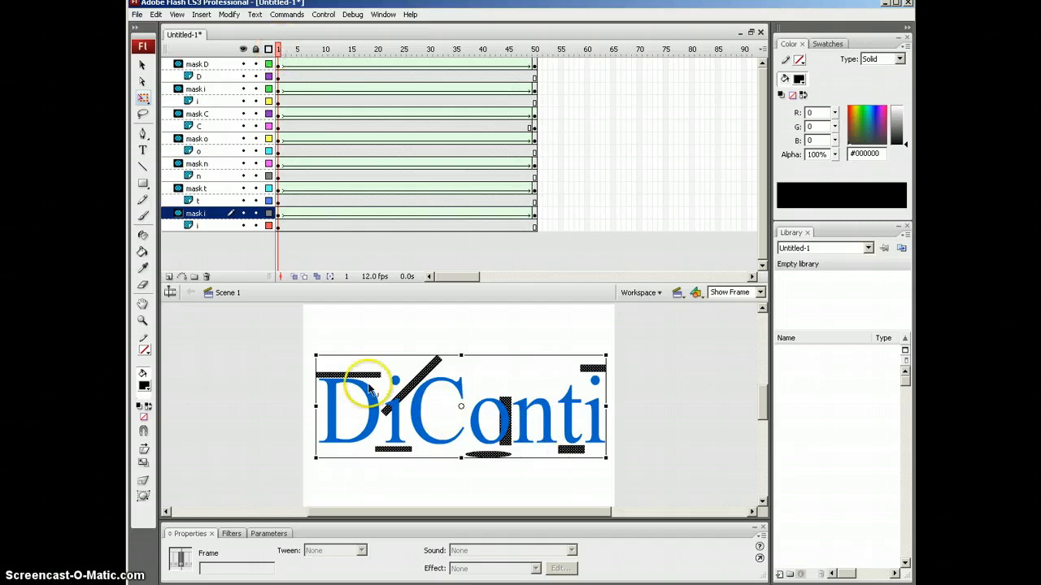
click(535, 50)
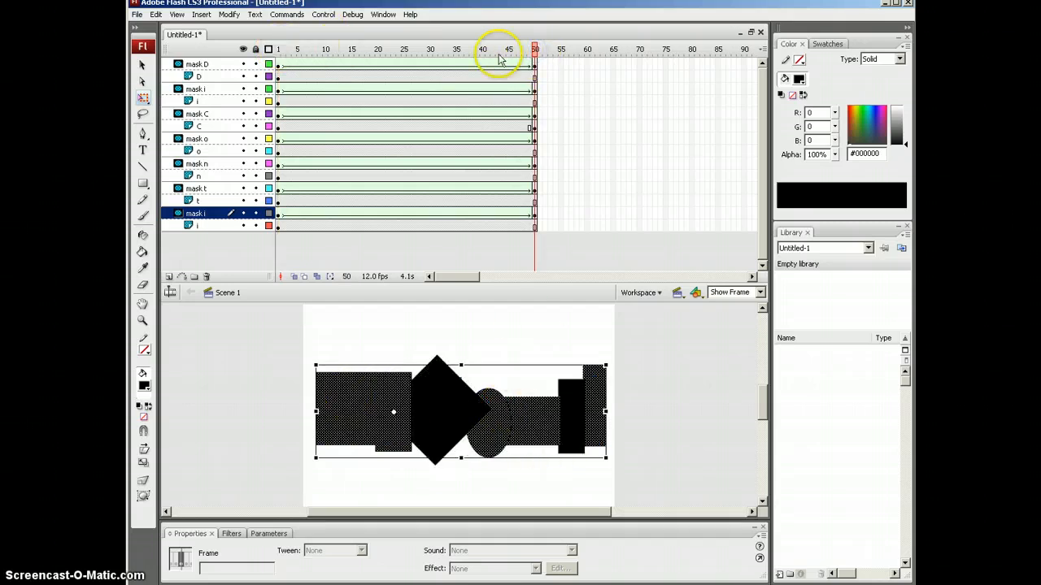
key(Return)
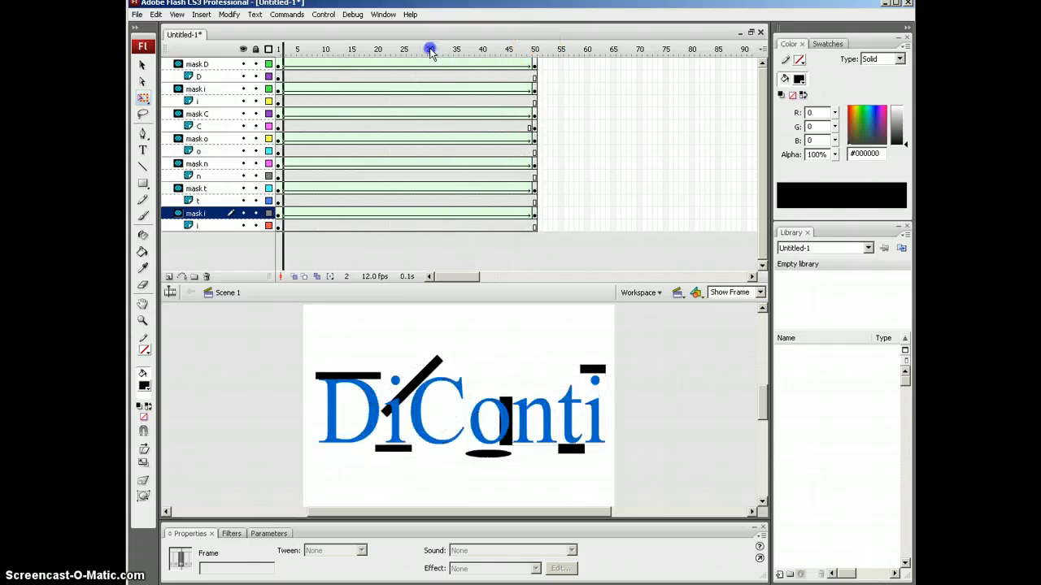
drag(430, 50, 380, 48)
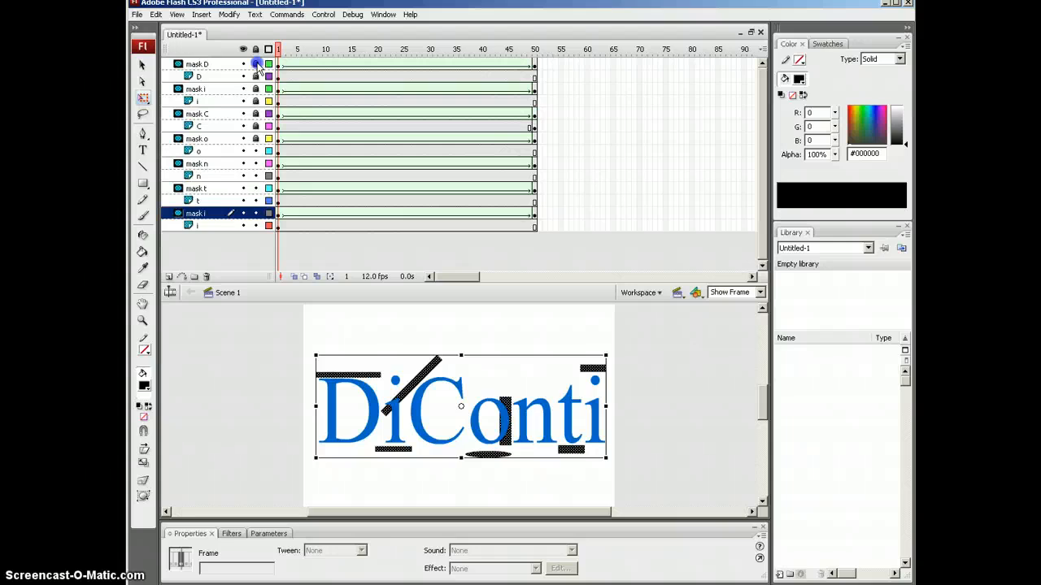
click(257, 214)
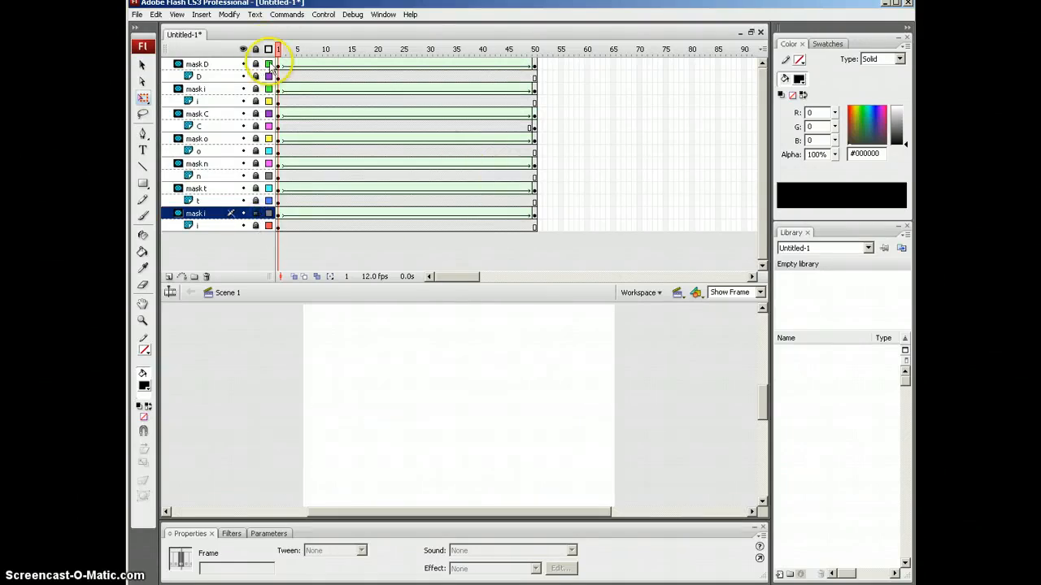
mouse_move(279, 50)
mouse_down()
mouse_move(501, 50)
mouse_move(278, 40)
mouse_move(530, 43)
mouse_move(279, 43)
mouse_move(272, 22)
mouse_move(534, 25)
mouse_move(277, 48)
mouse_move(524, 47)
mouse_move(281, 49)
mouse_up()
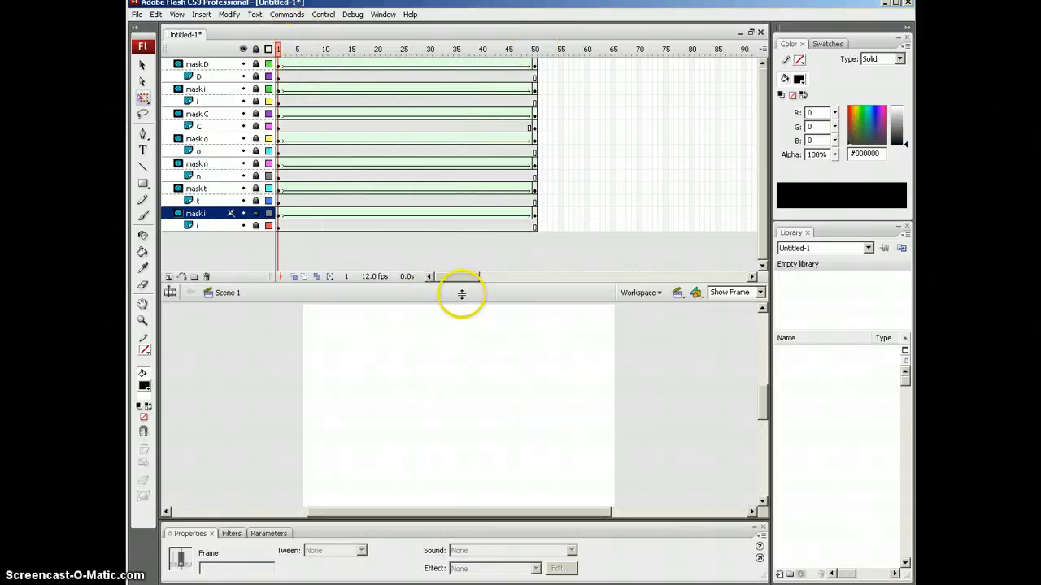
Step: Enlarge the timeline, delay the top i, and shift the C animation to start near frame 29
drag(461, 293, 461, 338)
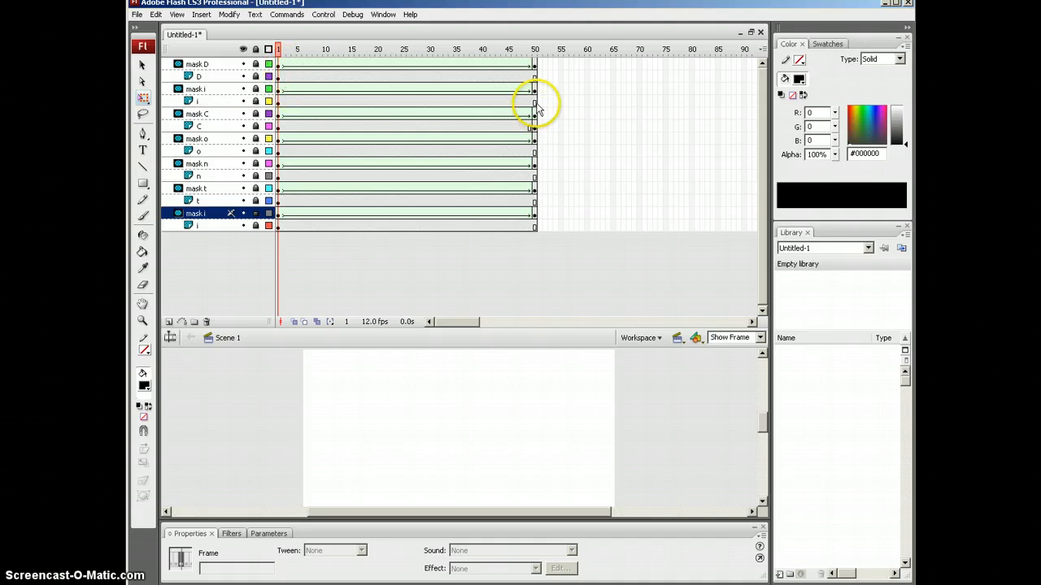
drag(537, 105, 386, 98)
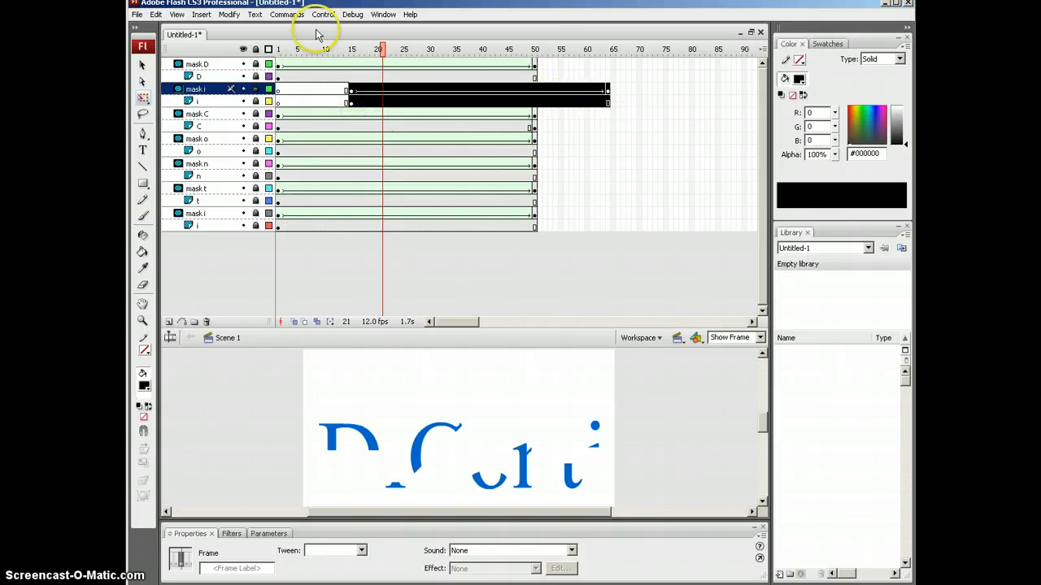
mouse_move(384, 49)
mouse_down()
mouse_move(278, 49)
mouse_move(469, 50)
mouse_move(352, 41)
mouse_up()
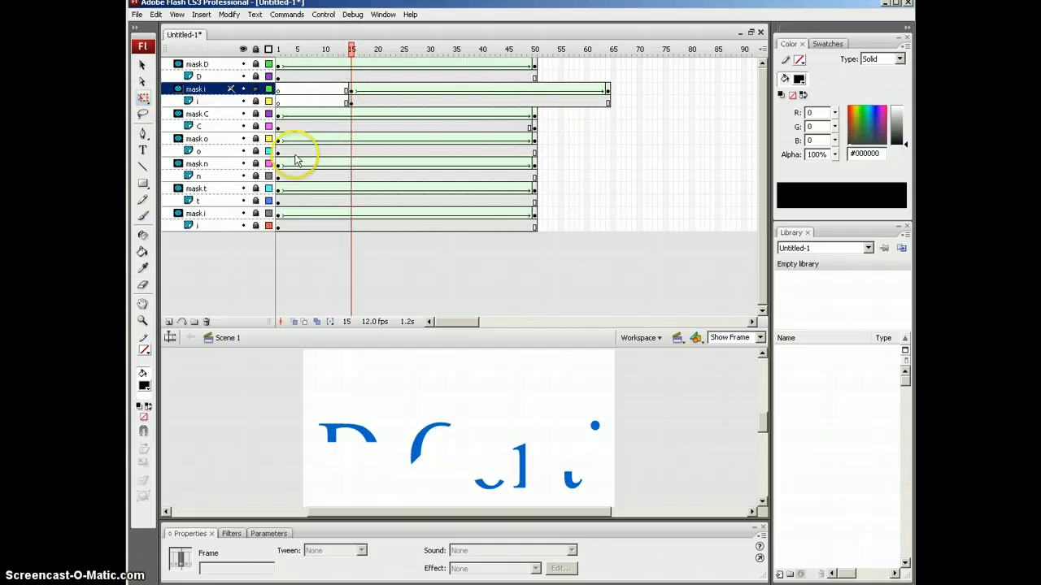
drag(535, 128, 369, 127)
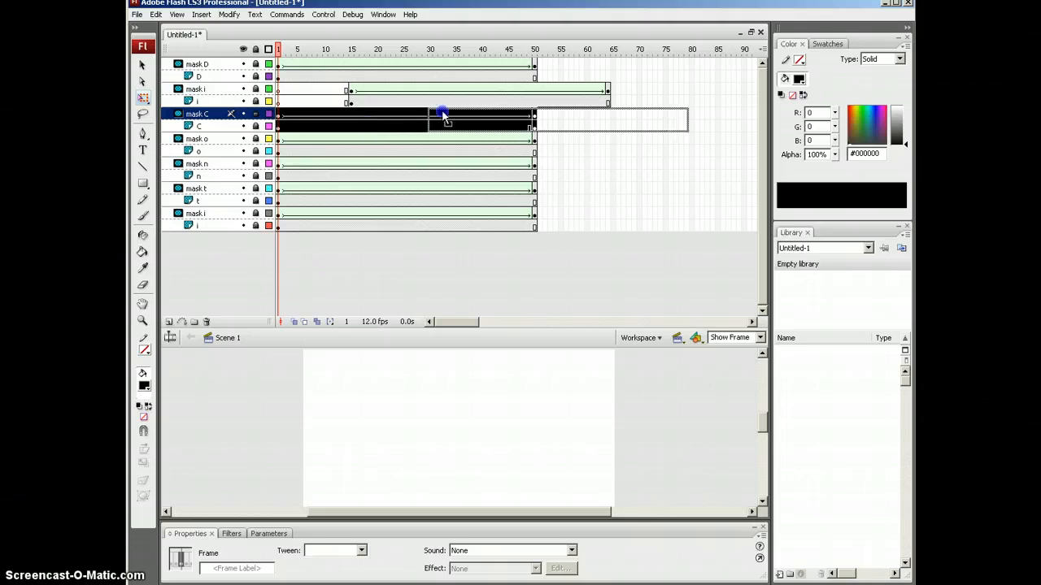
drag(443, 117, 440, 116)
Step: Shift the o, n and t animations to start near frames 10, 63 and 73
drag(534, 152, 278, 139)
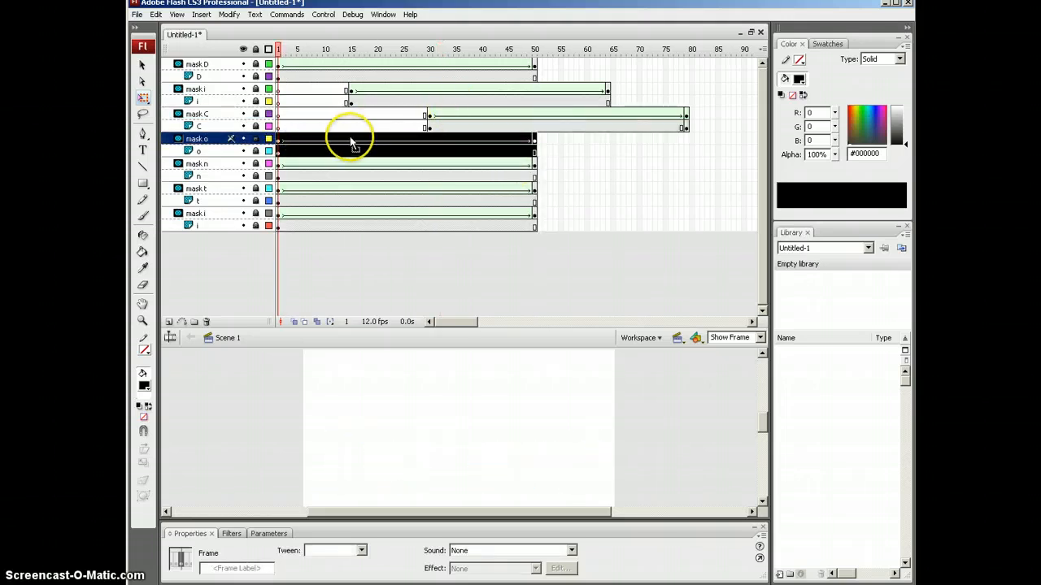
drag(351, 142, 399, 142)
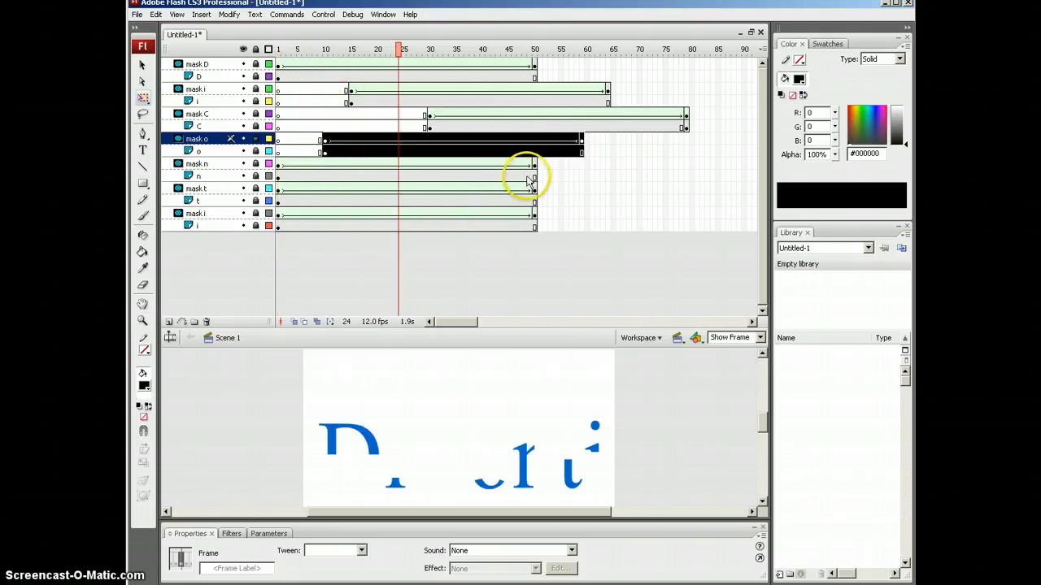
drag(534, 180, 318, 163)
drag(638, 165, 638, 165)
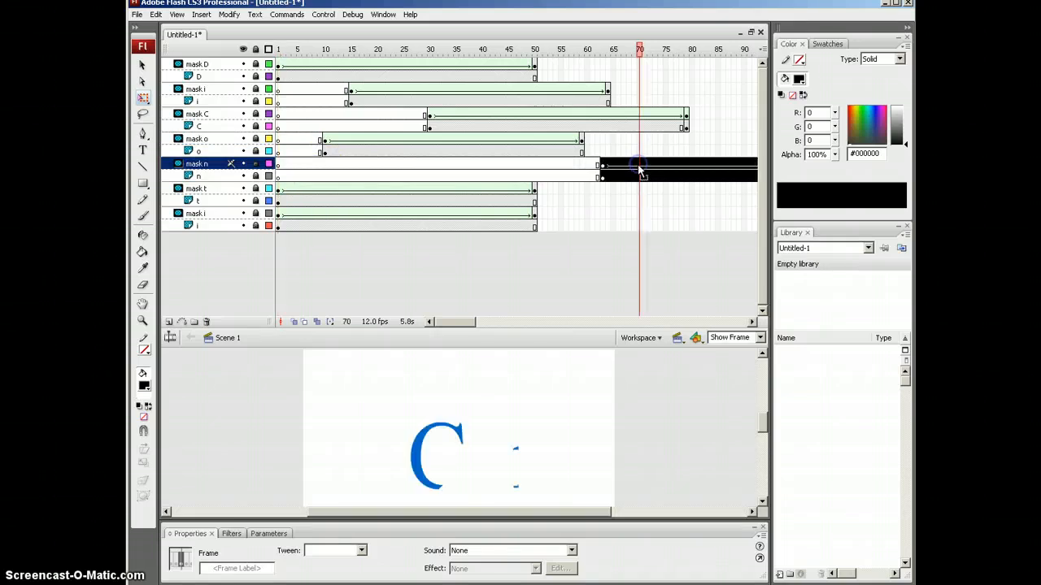
drag(535, 202, 264, 188)
drag(351, 190, 728, 189)
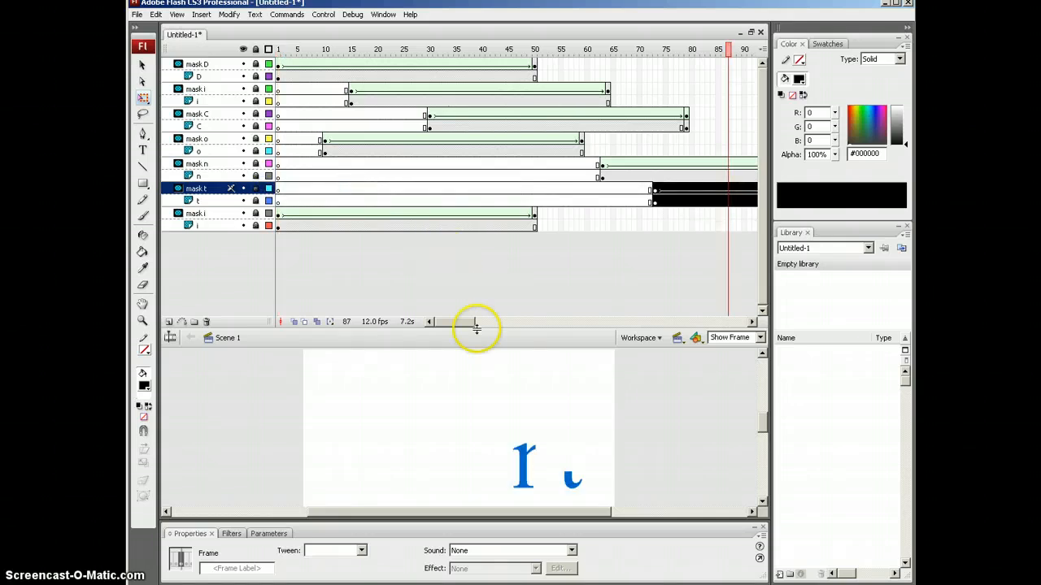
Step: Select the bottom mask i and i animation frames and shift them later
drag(490, 324, 420, 315)
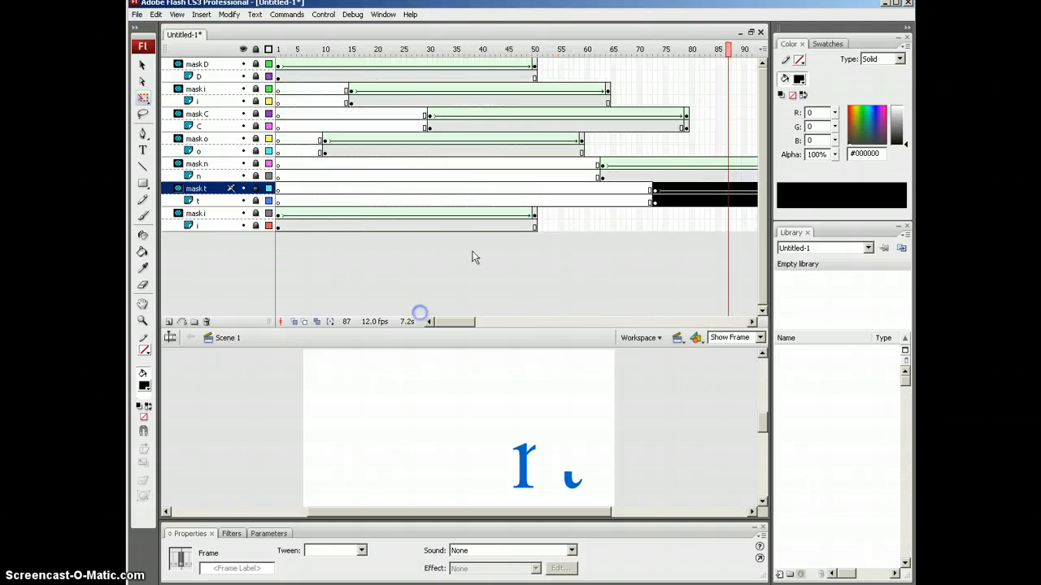
drag(535, 230, 335, 220)
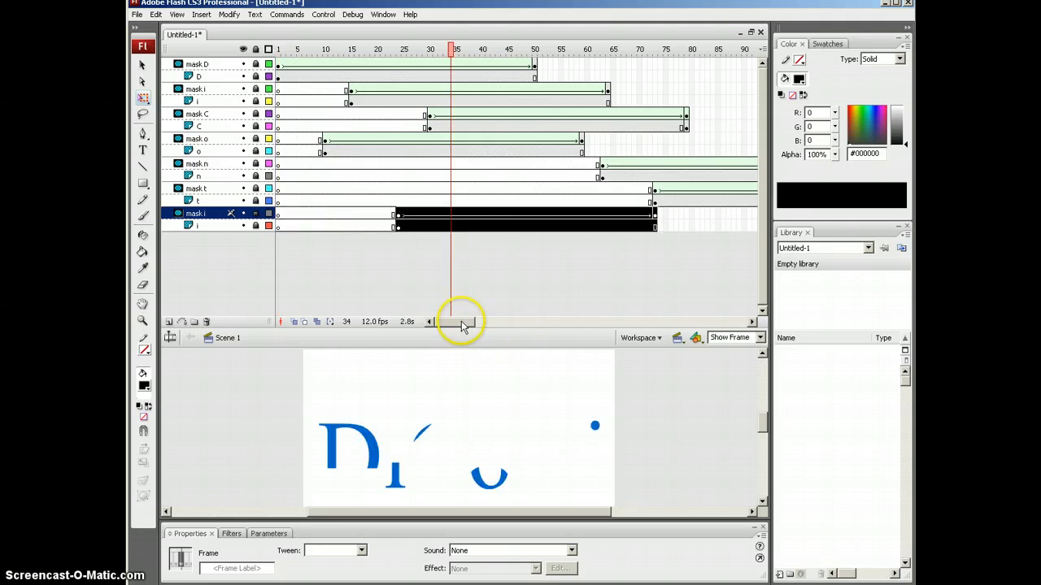
drag(463, 323, 485, 325)
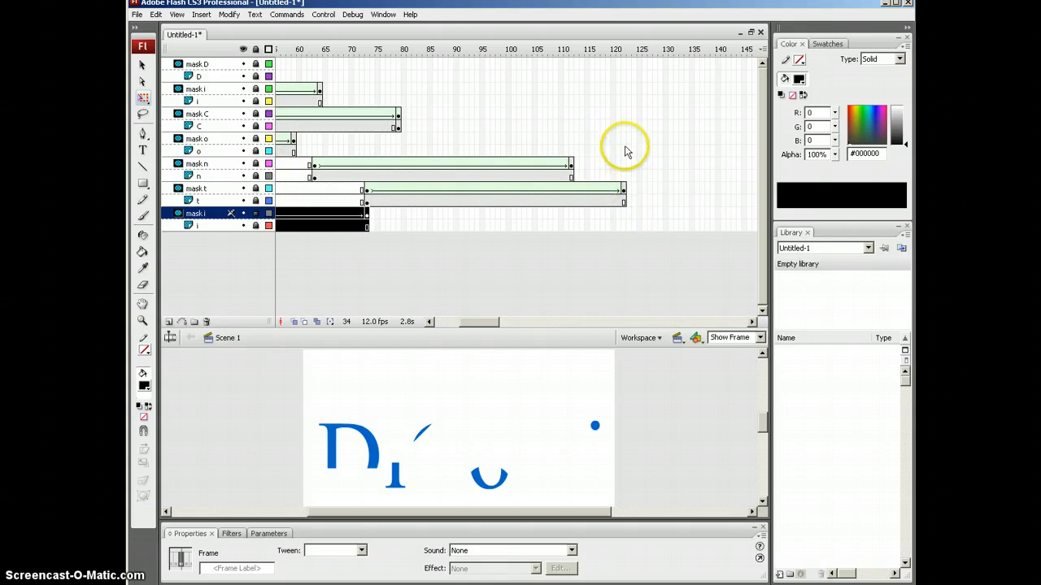
Step: Extend every layer's frames to frame 122 with F5
click(625, 68)
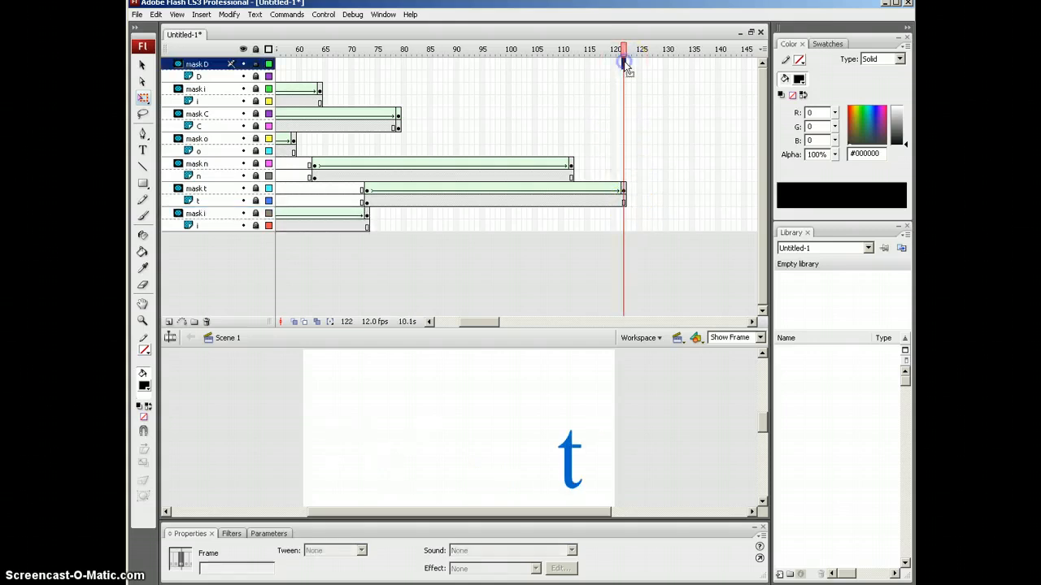
shift+click(623, 228)
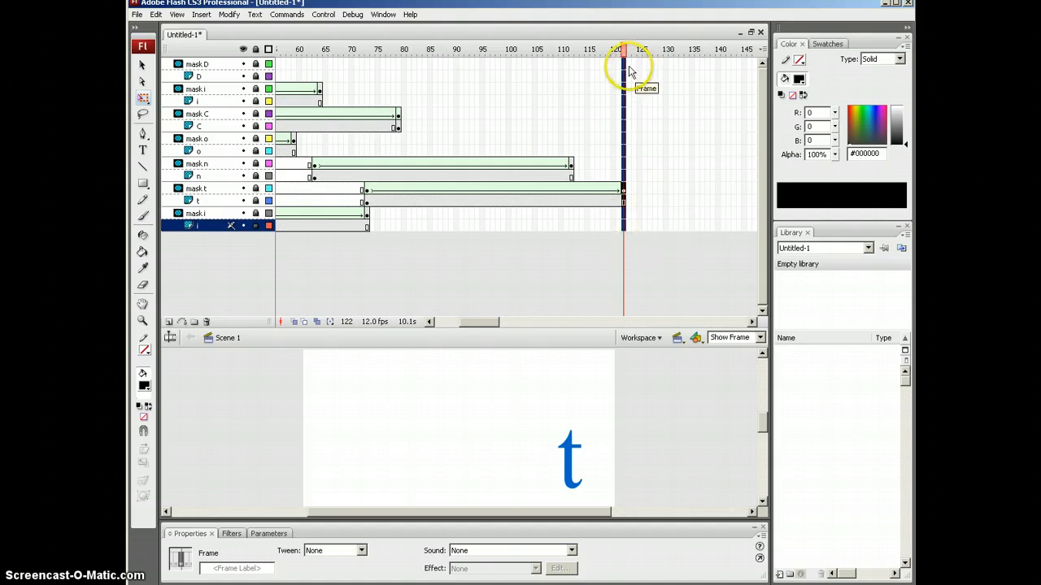
key(F5)
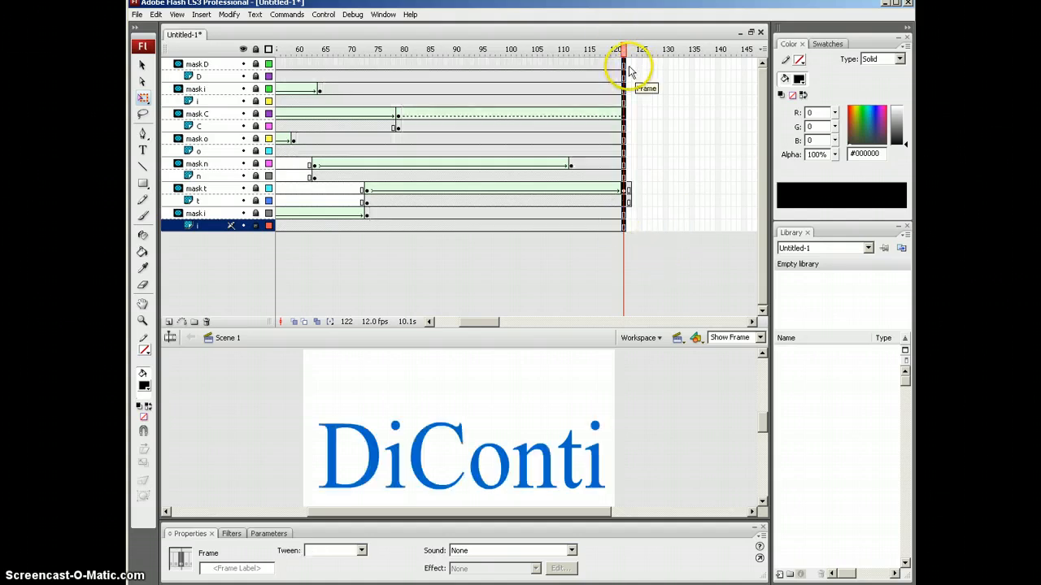
Step: Remove the stray frame 123 from the t layer and test the movie
click(629, 190)
click(629, 201)
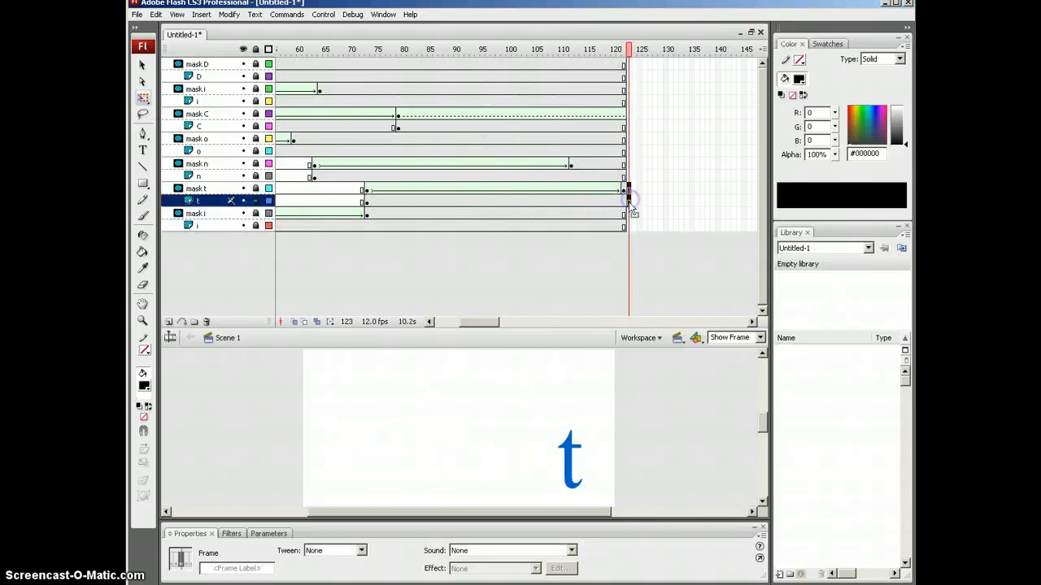
right_click(631, 208)
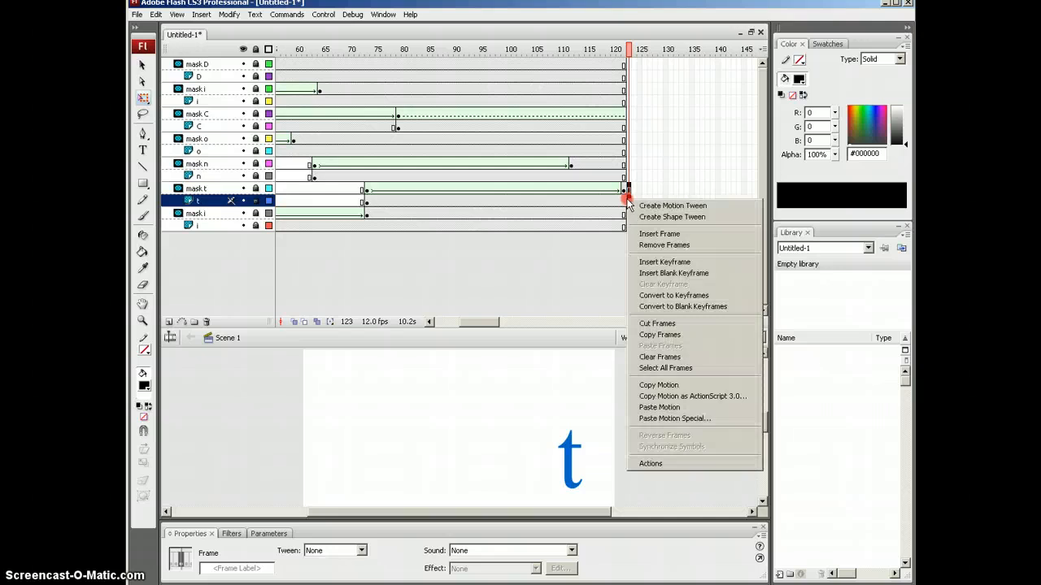
click(639, 244)
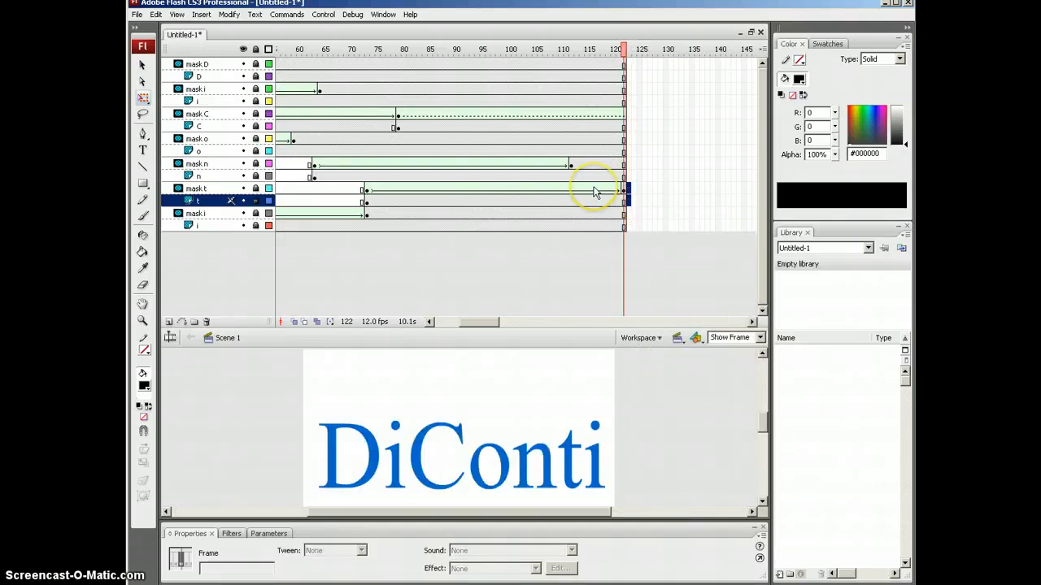
key(ctrl+Return)
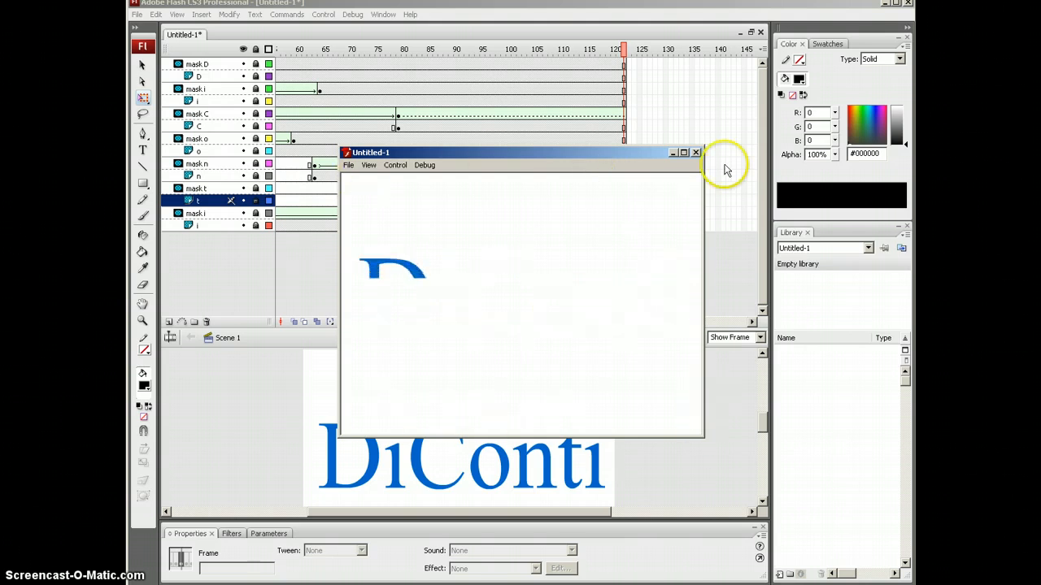
Step: Close the test player and open the Actions panel on mask D's frame 122
click(696, 153)
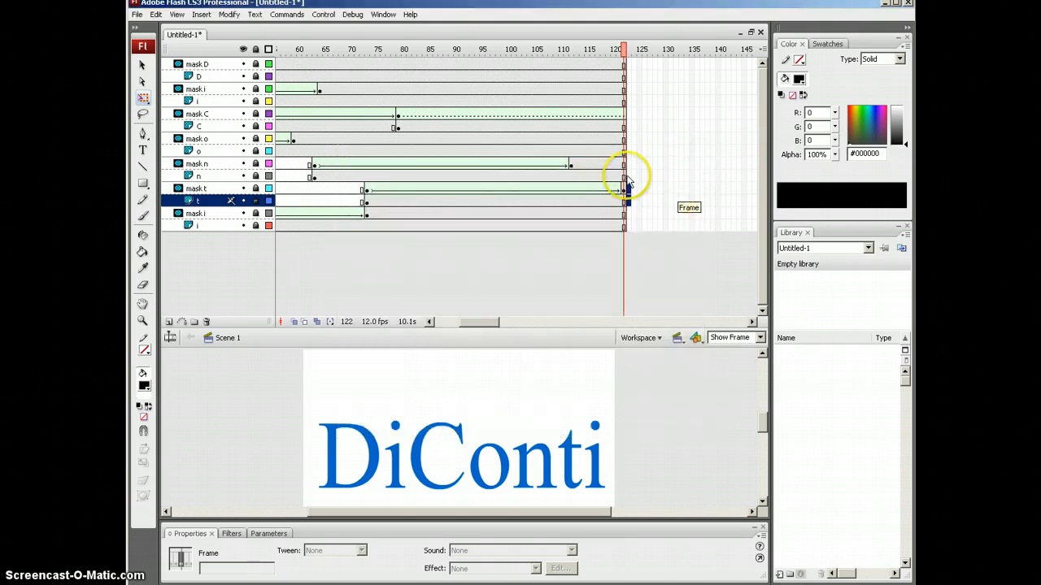
click(623, 64)
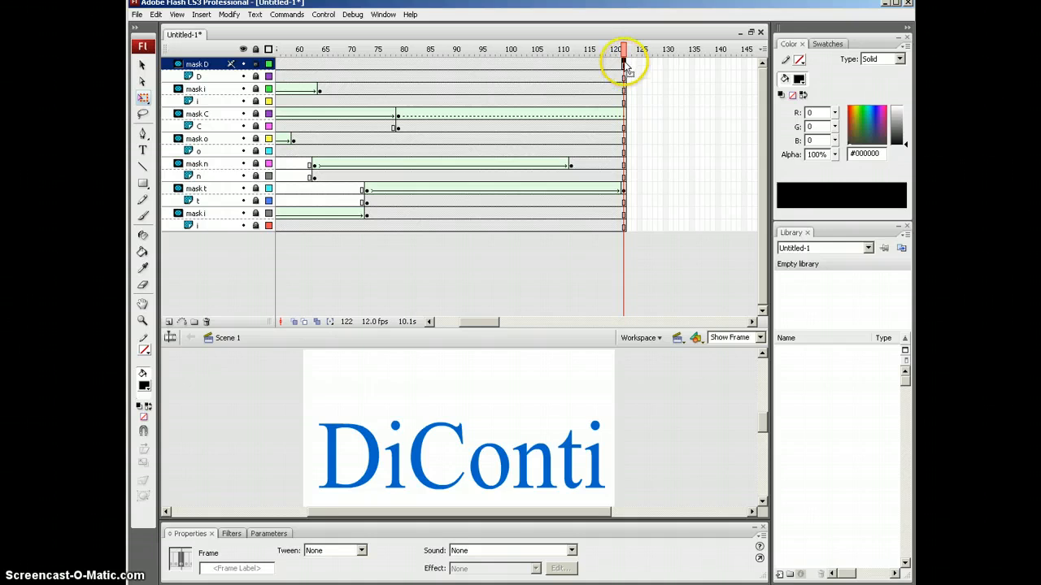
key(F9)
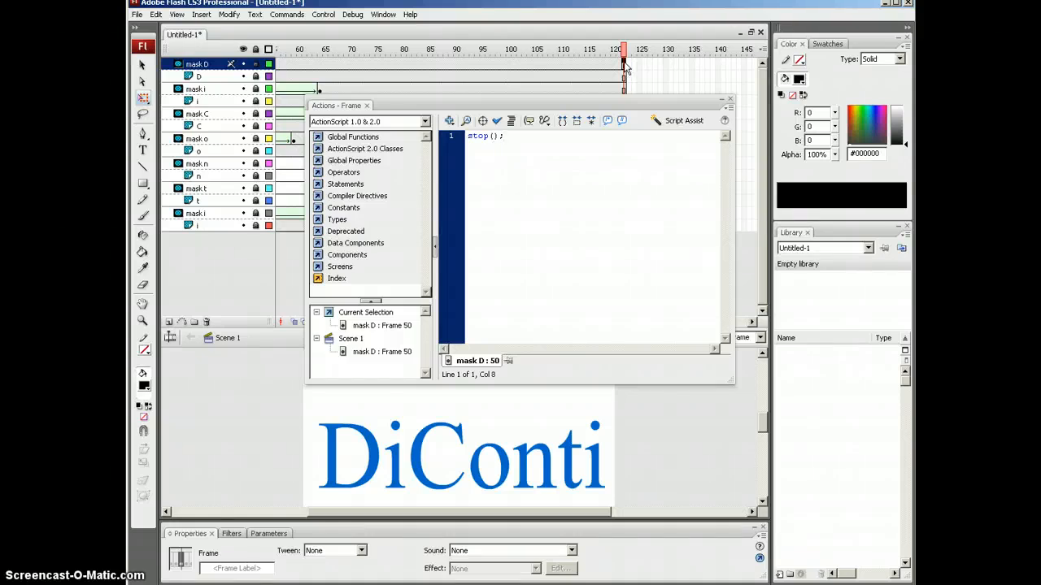
Step: Test the movie with the stop() action, close the player, and select mask C's frame 122
key(F9)
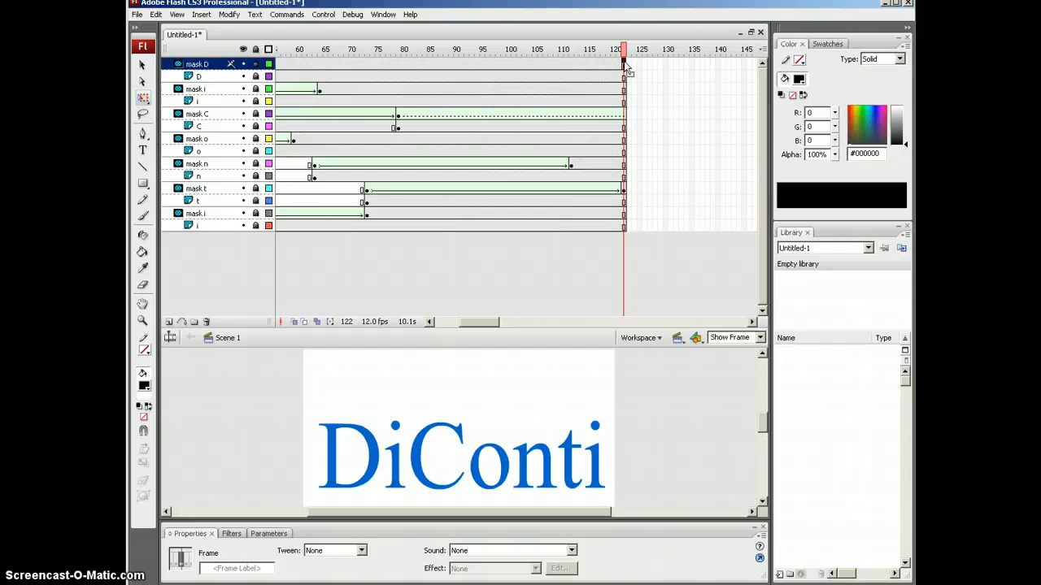
key(ctrl+Return)
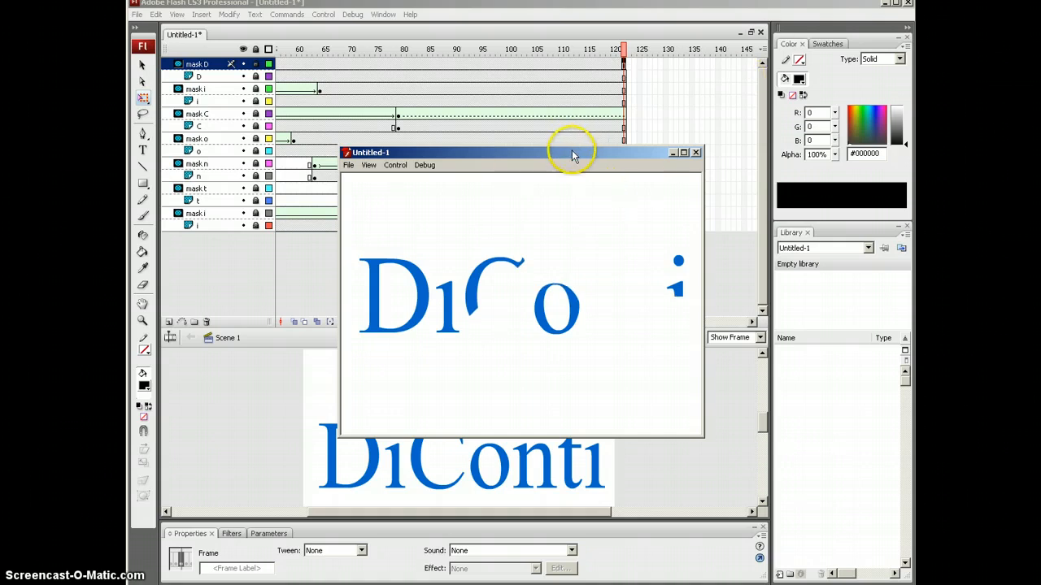
drag(572, 155, 521, 163)
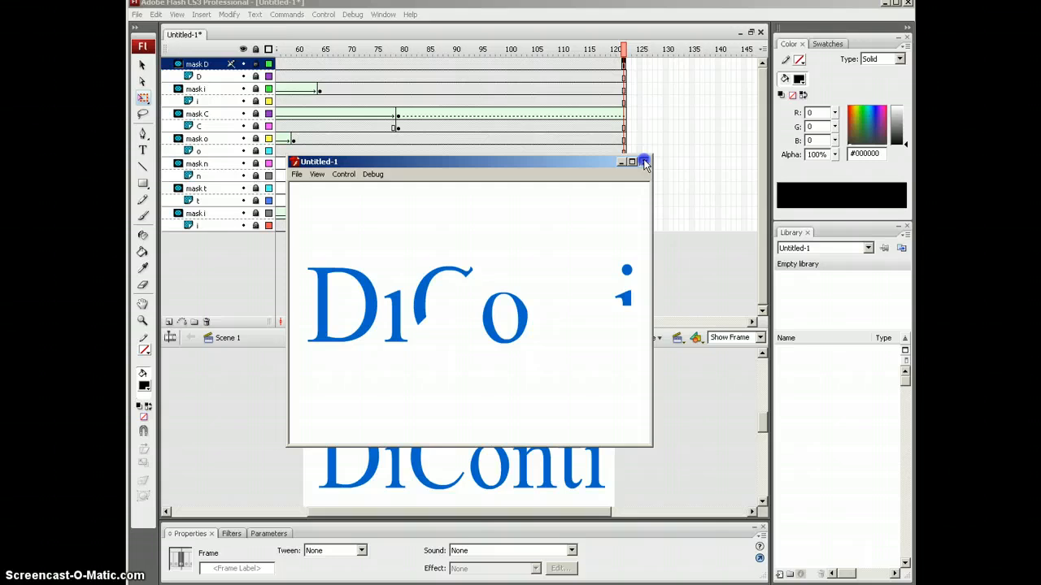
click(644, 163)
click(623, 114)
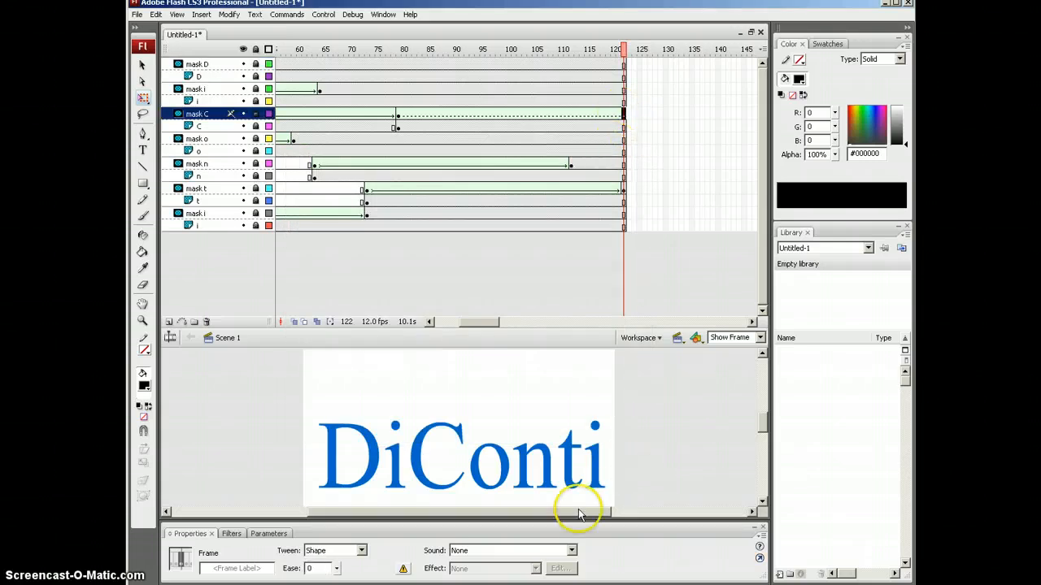
Step: Extend the mask C shape tween by moving its end keyframe from frame 79 to frame 122
click(398, 115)
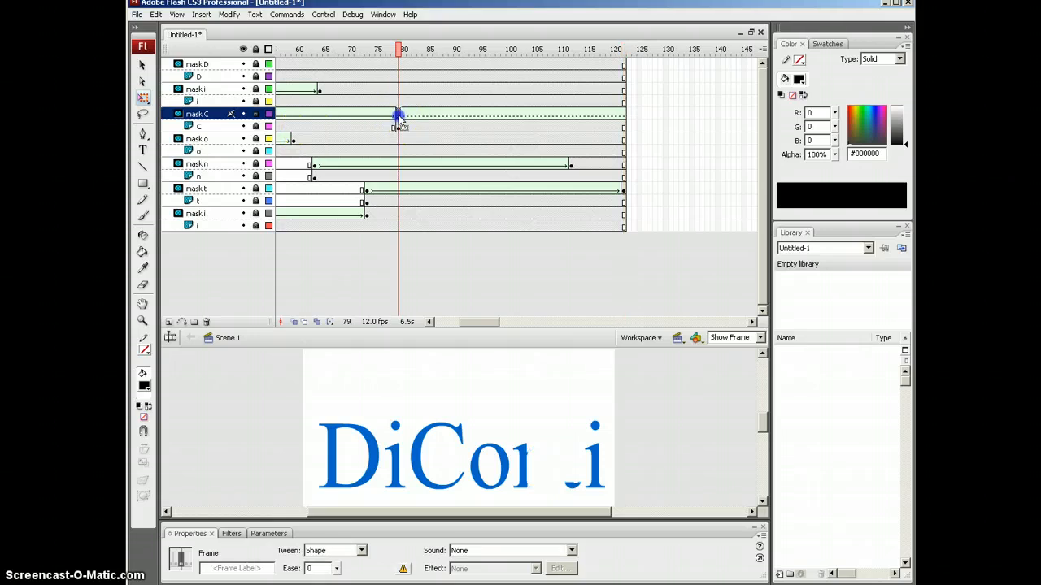
drag(613, 121, 623, 114)
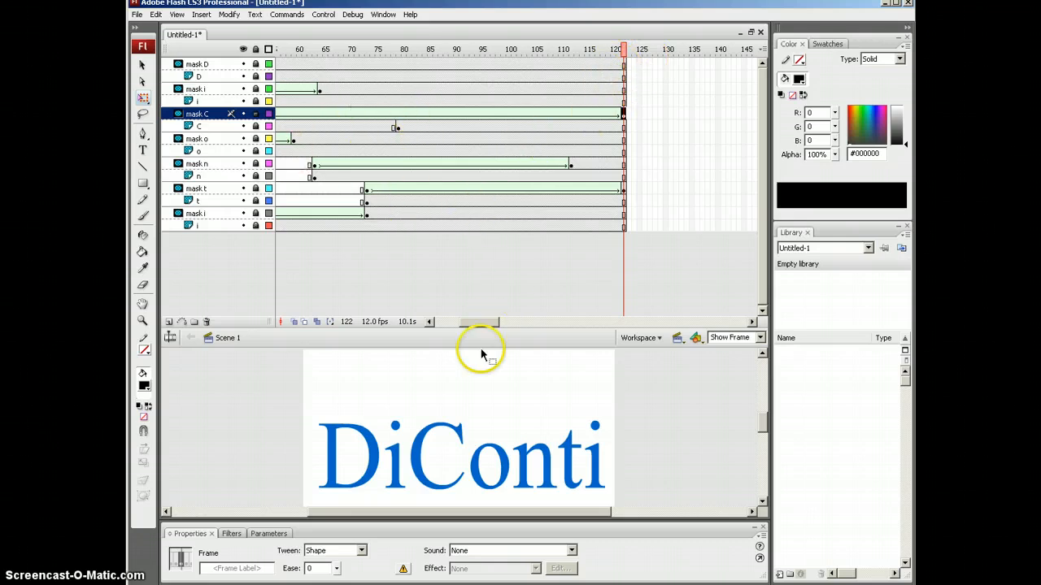
drag(477, 322, 499, 328)
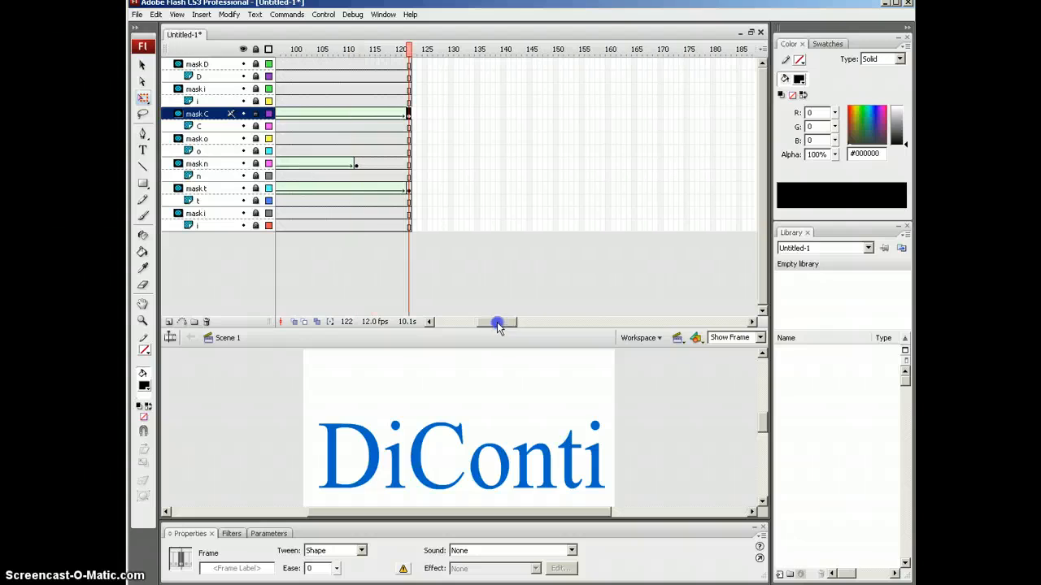
Step: Check the stop action on mask D's last frame, then test the movie again
click(408, 64)
key(F9)
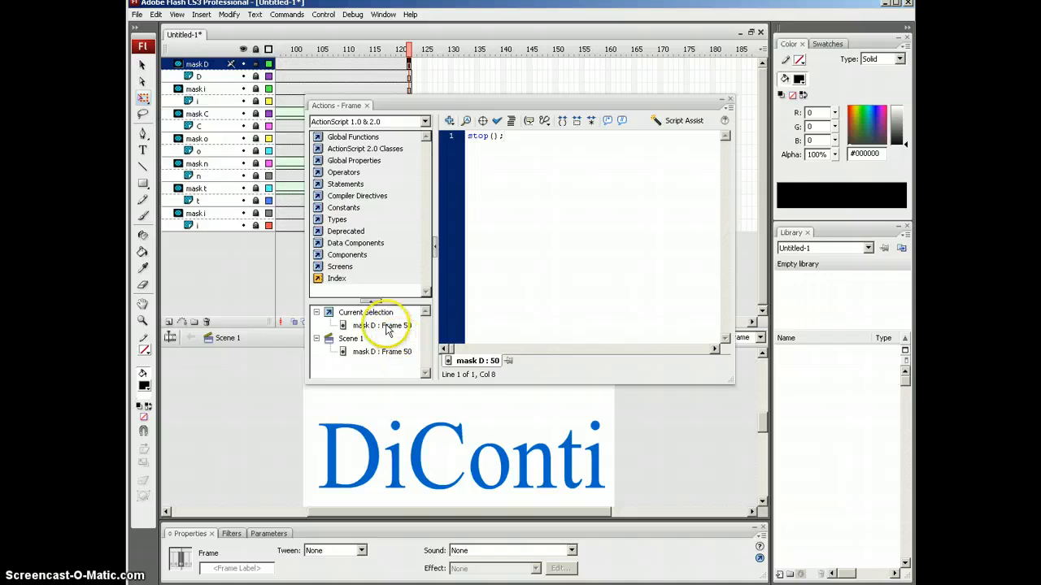
click(729, 98)
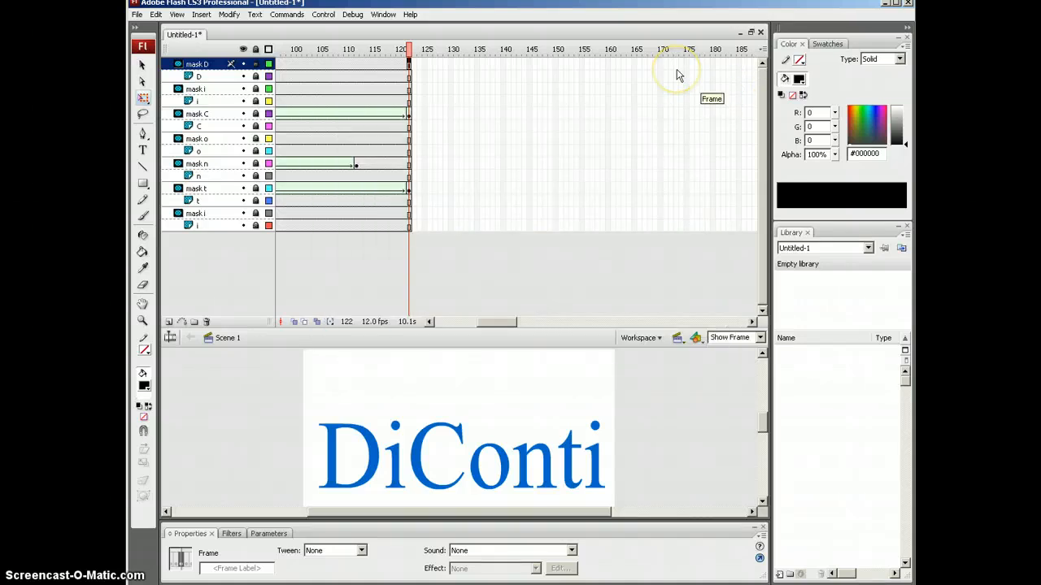
key(ctrl+Return)
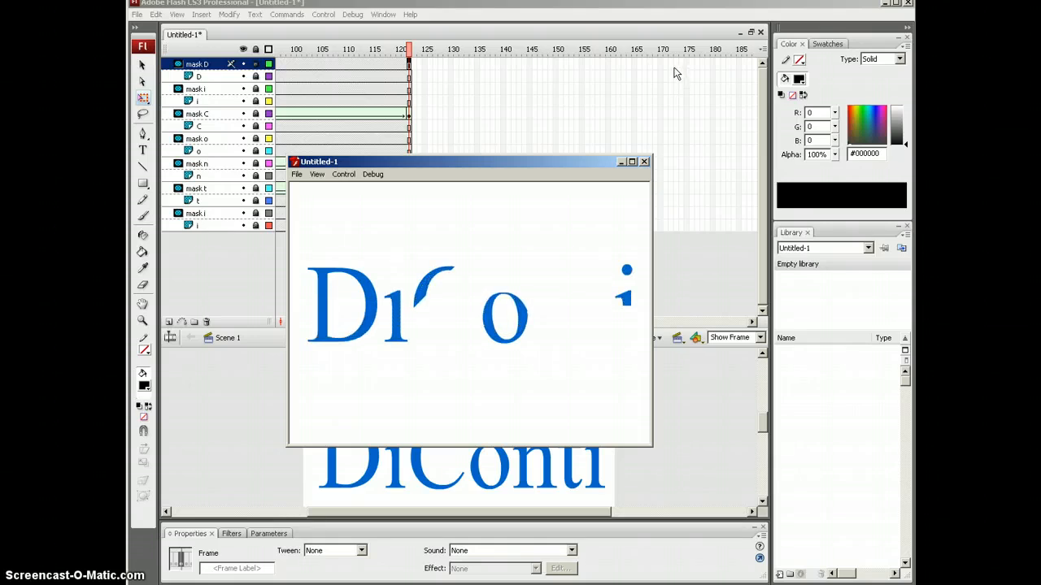
Step: Delete the stop(); action from frame 50 of the mask D layer
click(644, 161)
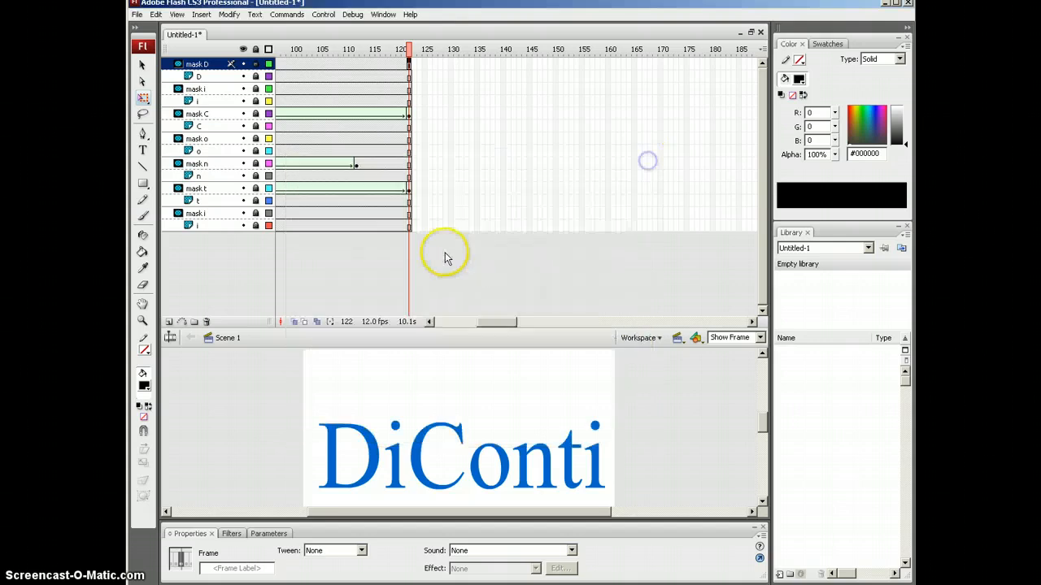
drag(496, 322, 453, 322)
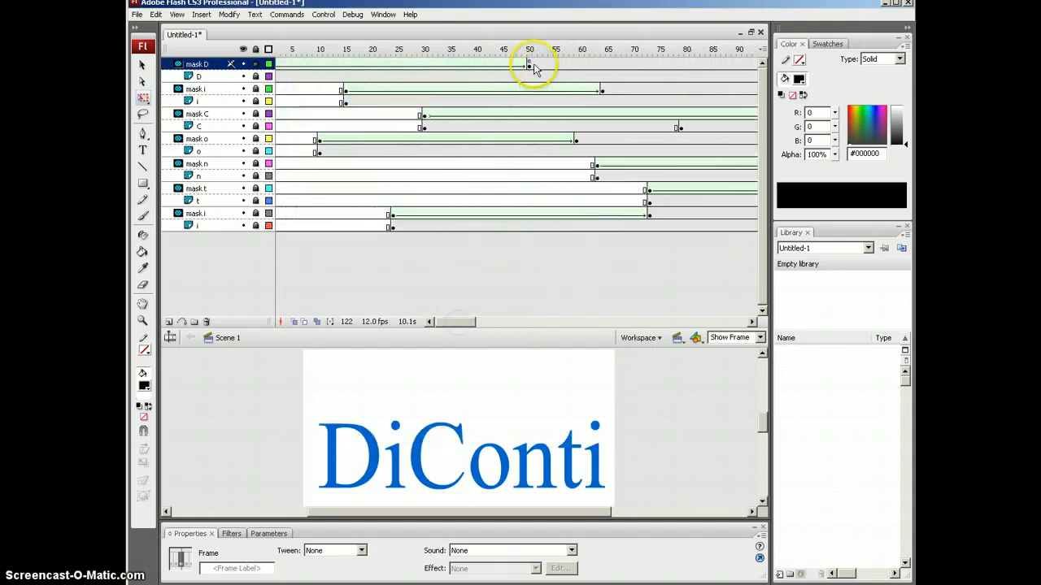
click(531, 63)
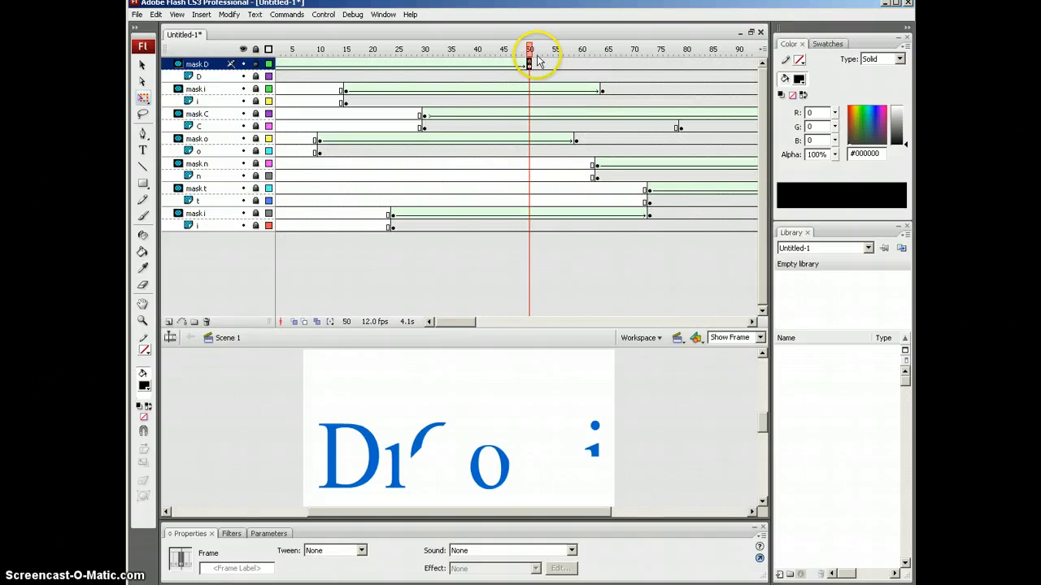
key(F9)
drag(509, 137, 468, 135)
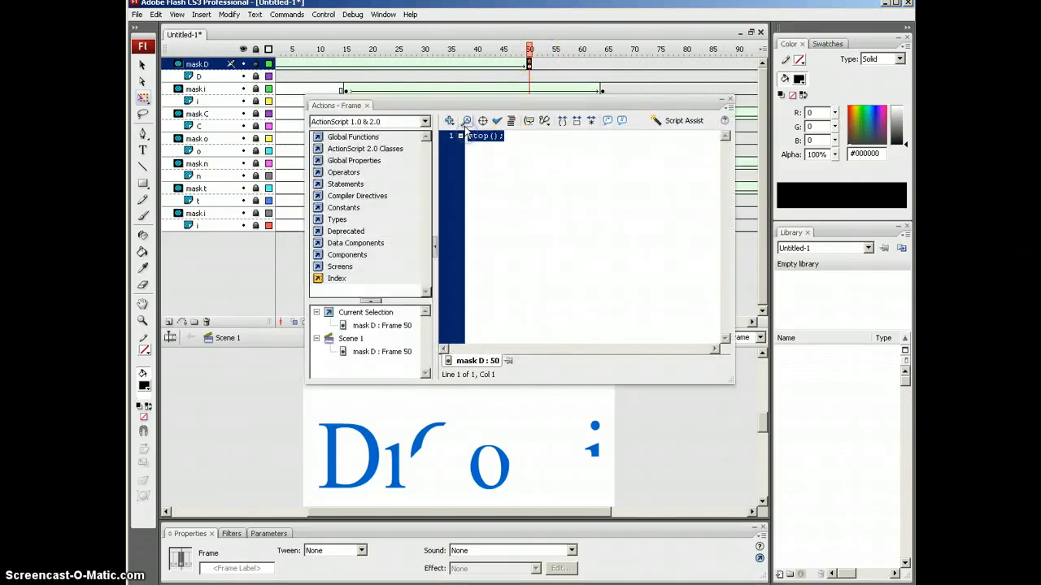
key(Delete)
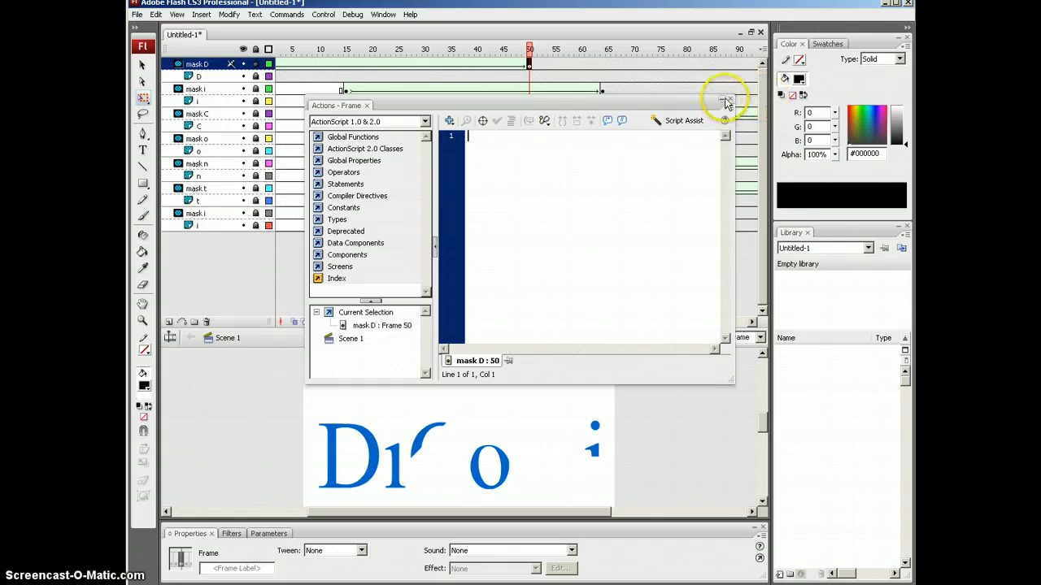
click(722, 101)
Step: Add a stop(); action to frame 122 of the mask D layer
drag(448, 322, 493, 316)
click(361, 61)
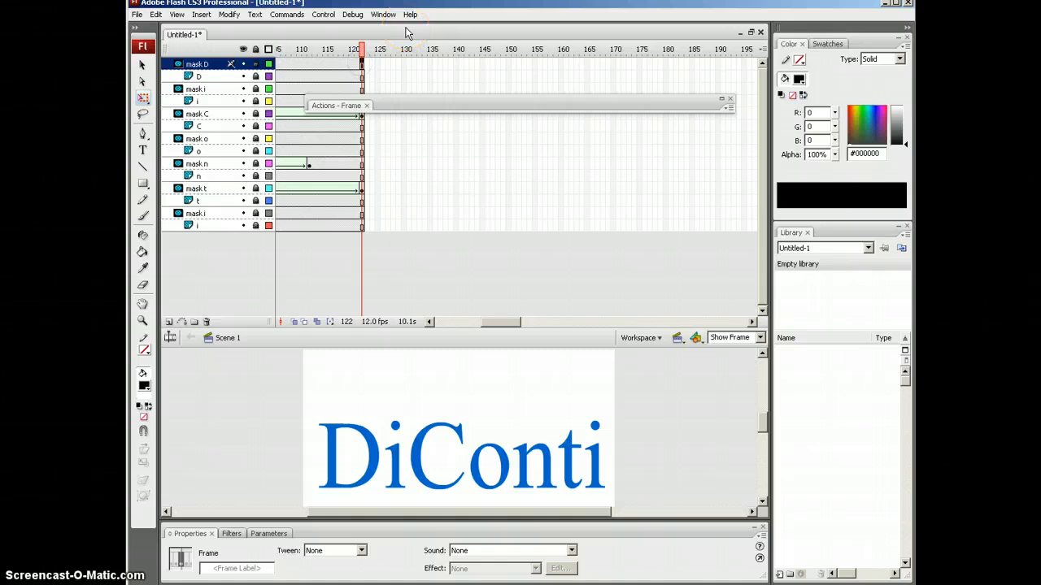
key(F9)
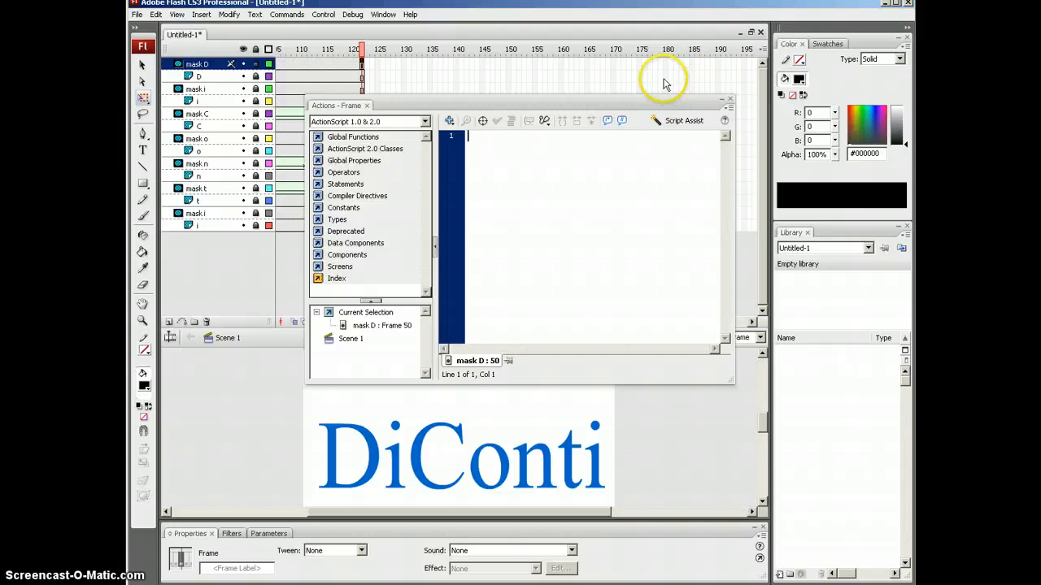
key(F9)
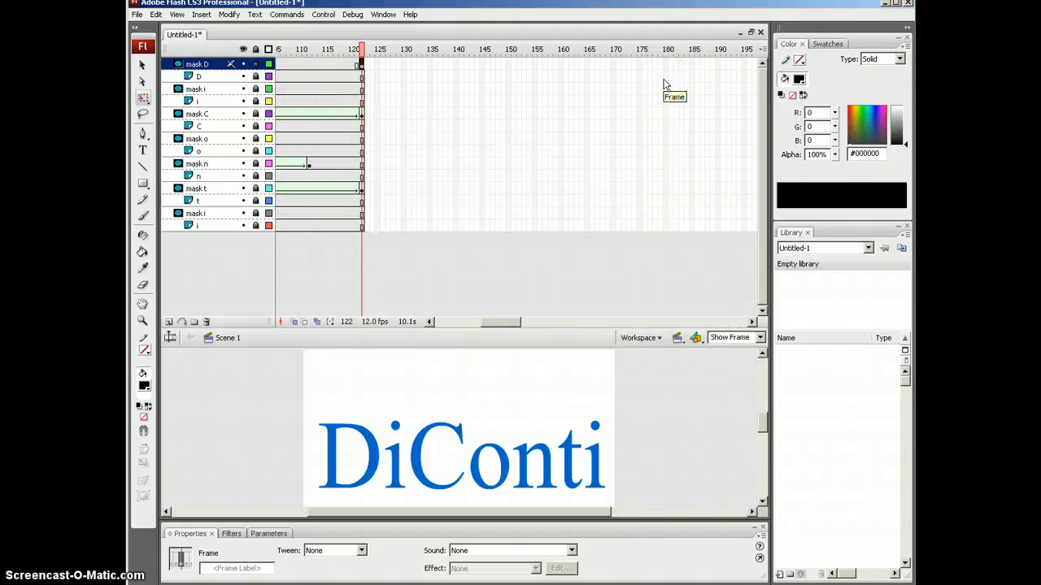
key(F9)
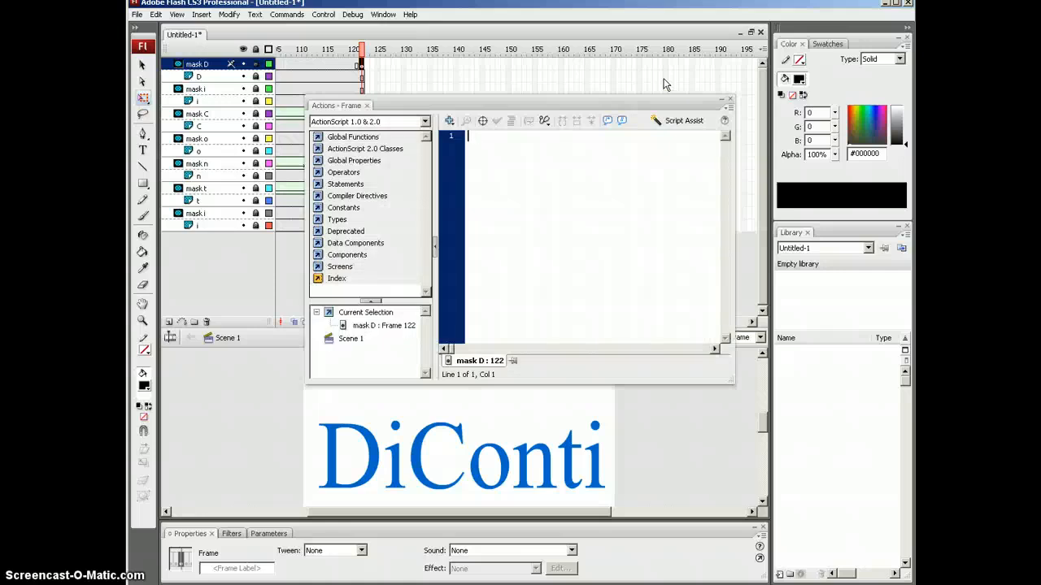
text(stop();)
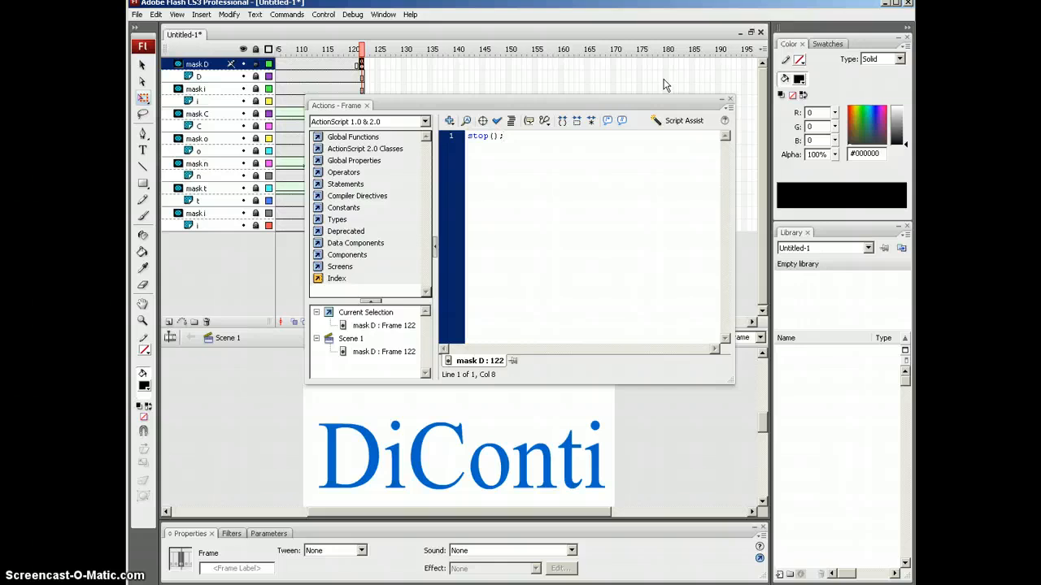
key(F9)
Step: Test the finished DiConti movie with Ctrl+Enter
key(ctrl+Return)
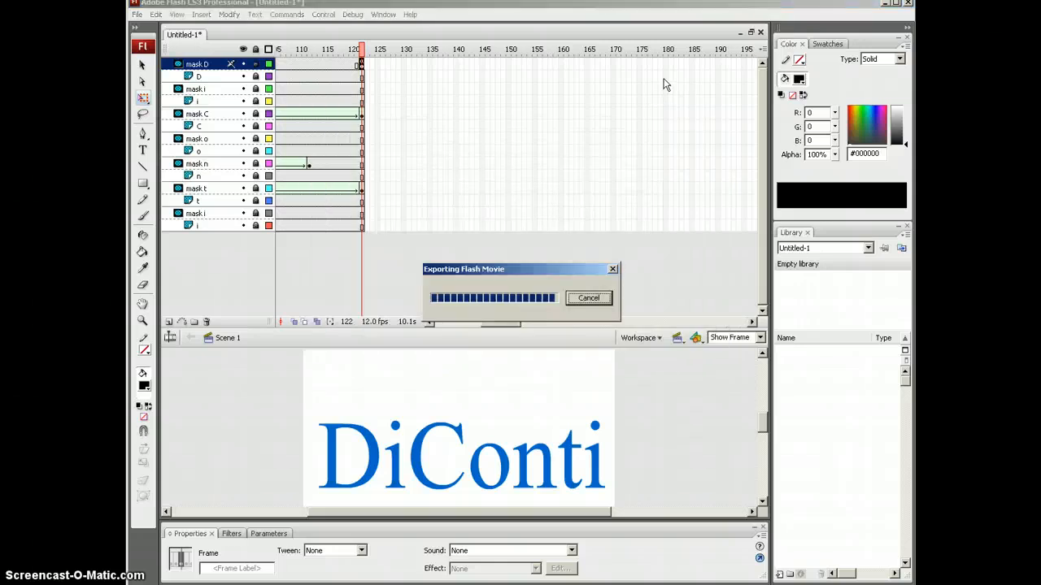